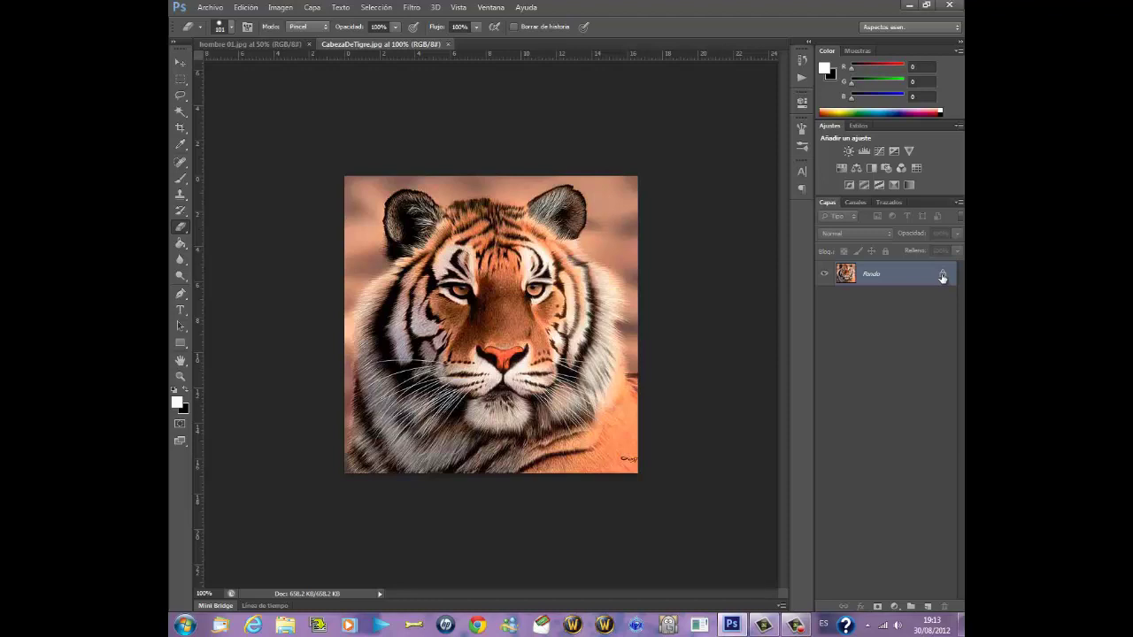
- Unlock the tiger's background as Capa 0 and drag the tiger into the hombre 01 photo
{"action": "double_click", "coordinate": [942, 277]}
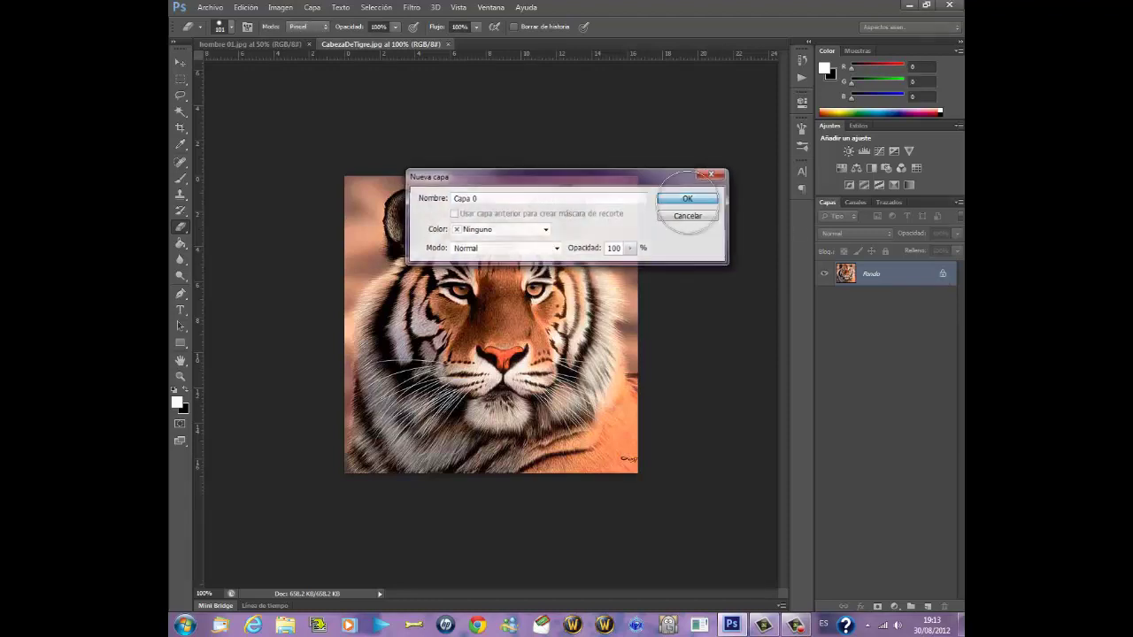
{"action": "left_click", "coordinate": [686, 196]}
{"action": "left_click", "coordinate": [179, 63]}
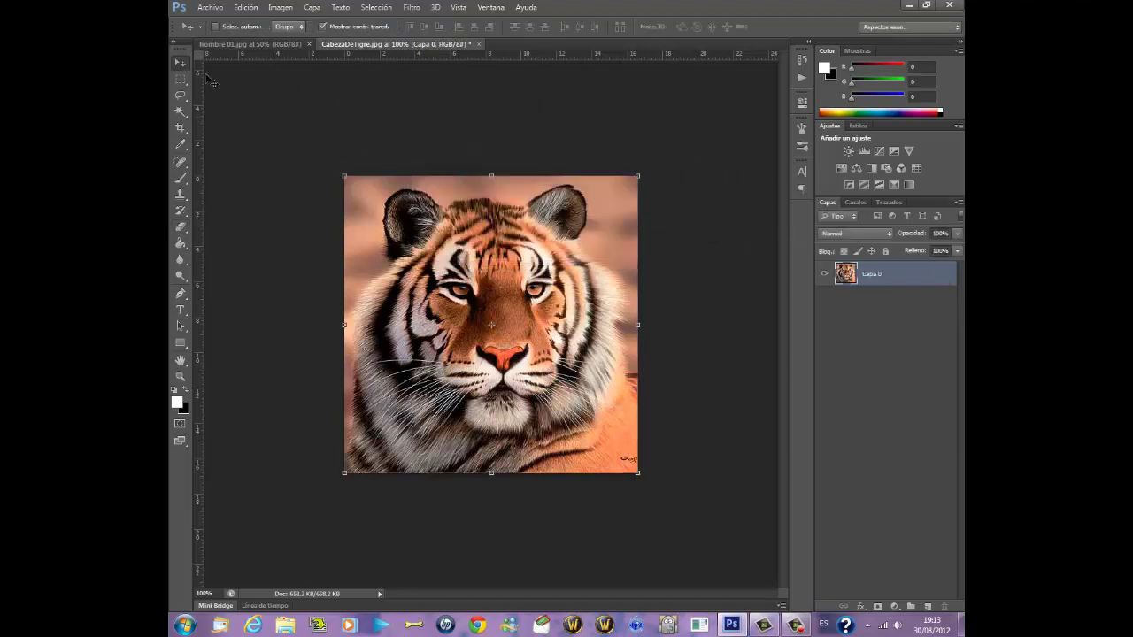
{"action": "left_click_drag", "start_coordinate": [530, 304], "coordinate": [276, 51]}
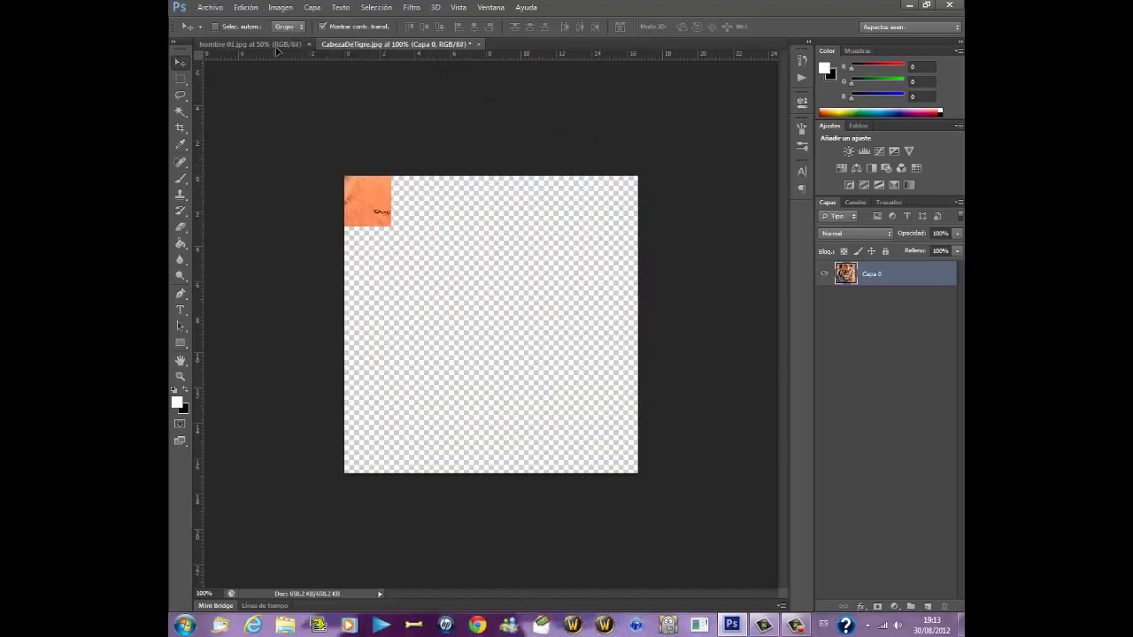
{"action": "mouse_move", "coordinate": [276, 49]}
{"action": "left_mouse_down"}
{"action": "mouse_move", "coordinate": [485, 254]}
{"action": "mouse_move", "coordinate": [511, 162]}
{"action": "mouse_move", "coordinate": [513, 180]}
{"action": "left_mouse_up"}
{"action": "key", "text": "ctrl+t"}
- Scale the tiger to about 125% by 130%, center it over the man's face, and set 49% opacity
{"action": "left_click_drag", "start_coordinate": [561, 268], "coordinate": [598, 312]}
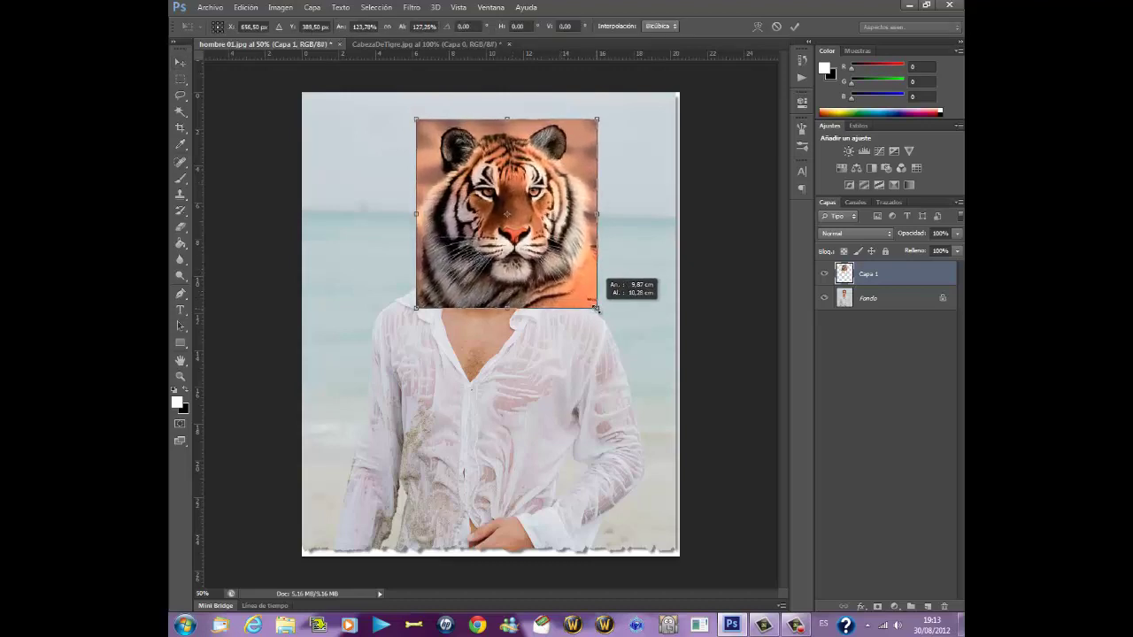
{"action": "left_click_drag", "start_coordinate": [536, 226], "coordinate": [635, 224]}
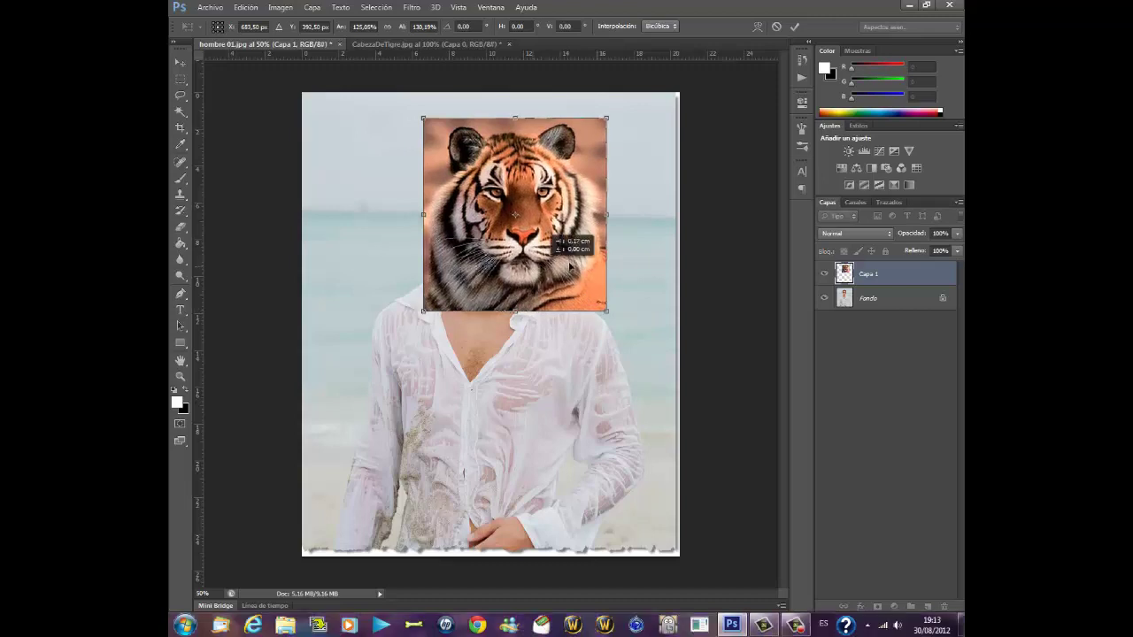
{"action": "mouse_move", "coordinate": [631, 264]}
{"action": "left_mouse_down"}
{"action": "mouse_move", "coordinate": [503, 266]}
{"action": "mouse_move", "coordinate": [512, 268]}
{"action": "left_mouse_up"}
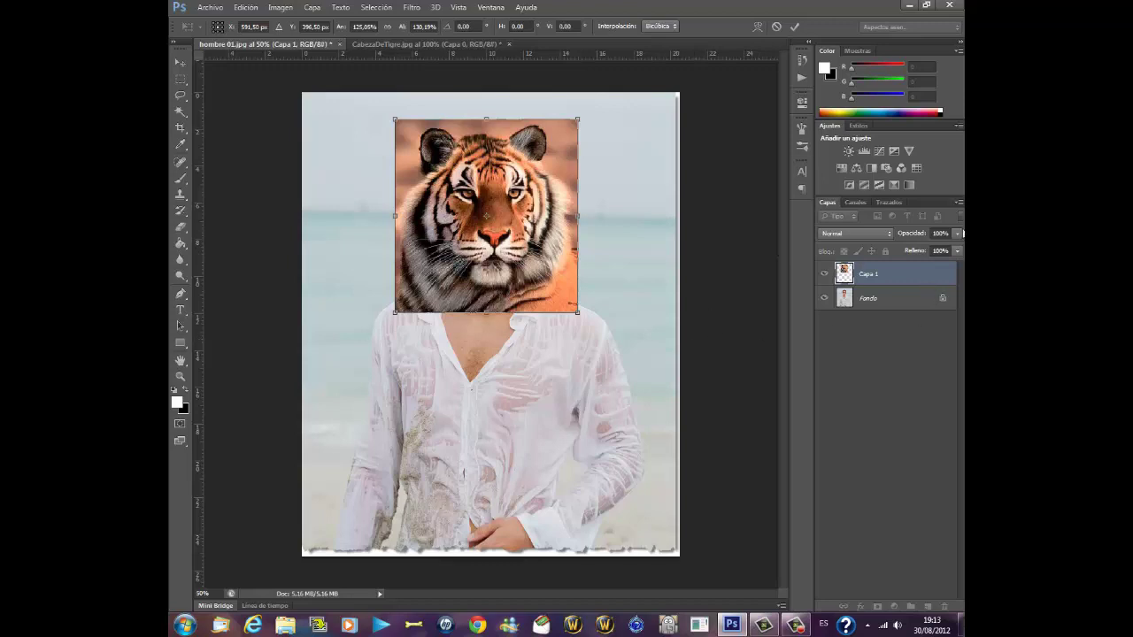
{"action": "left_click", "coordinate": [956, 233]}
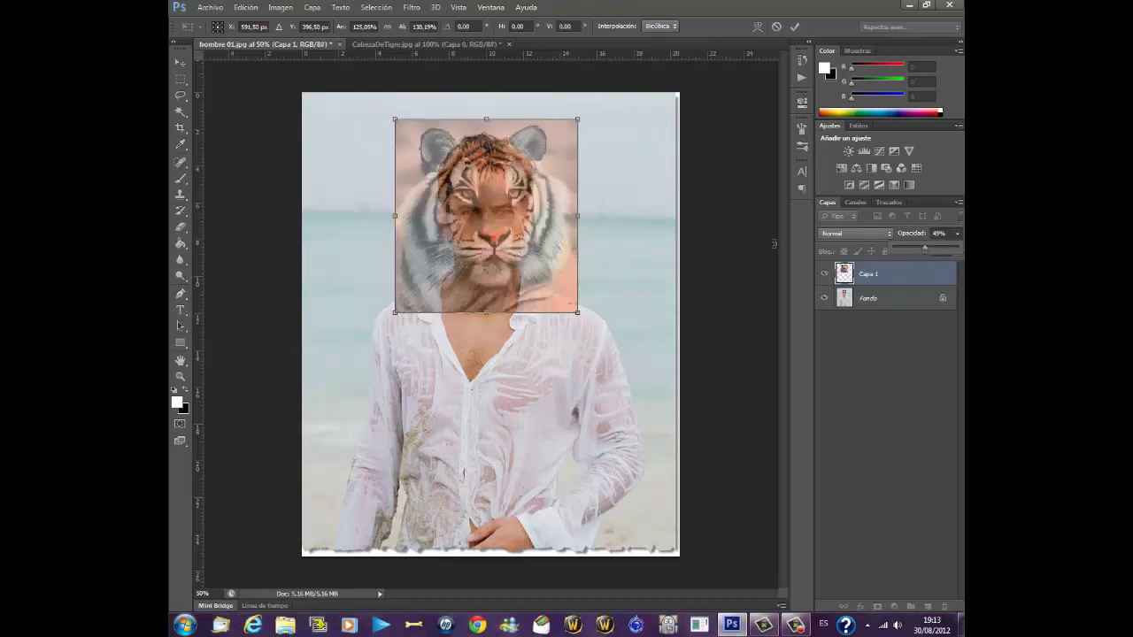
{"action": "left_click_drag", "start_coordinate": [513, 252], "coordinate": [506, 249]}
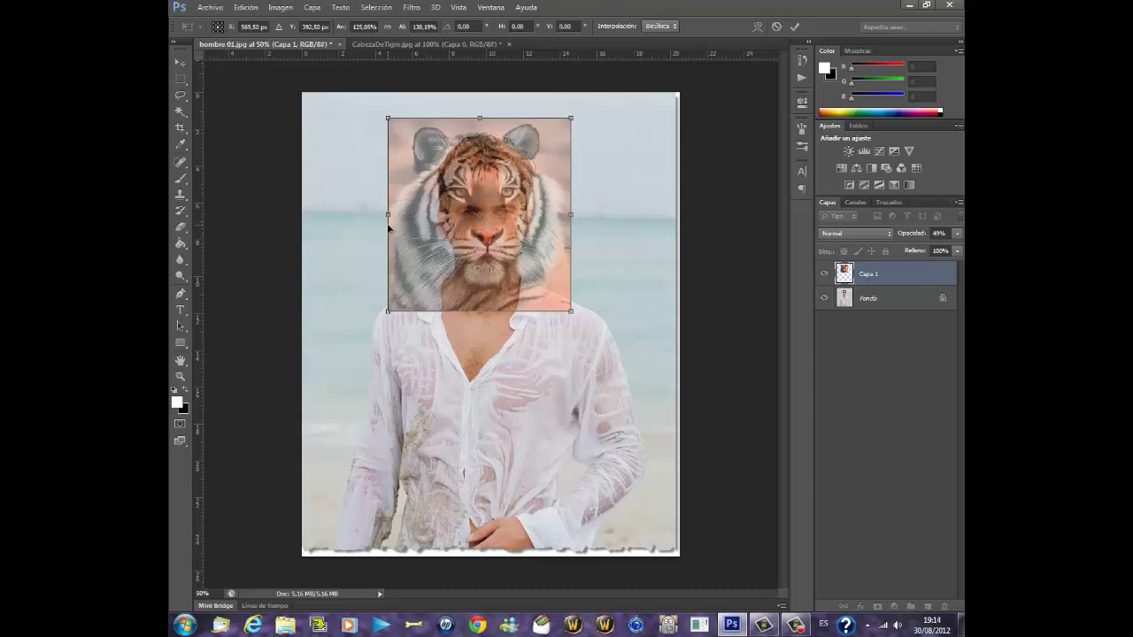
- Put the tiger layer into Warp mode and bend its face, nose and eyes toward the man's face
{"action": "left_click", "coordinate": [247, 7]}
{"action": "mouse_move", "coordinate": [262, 250]}
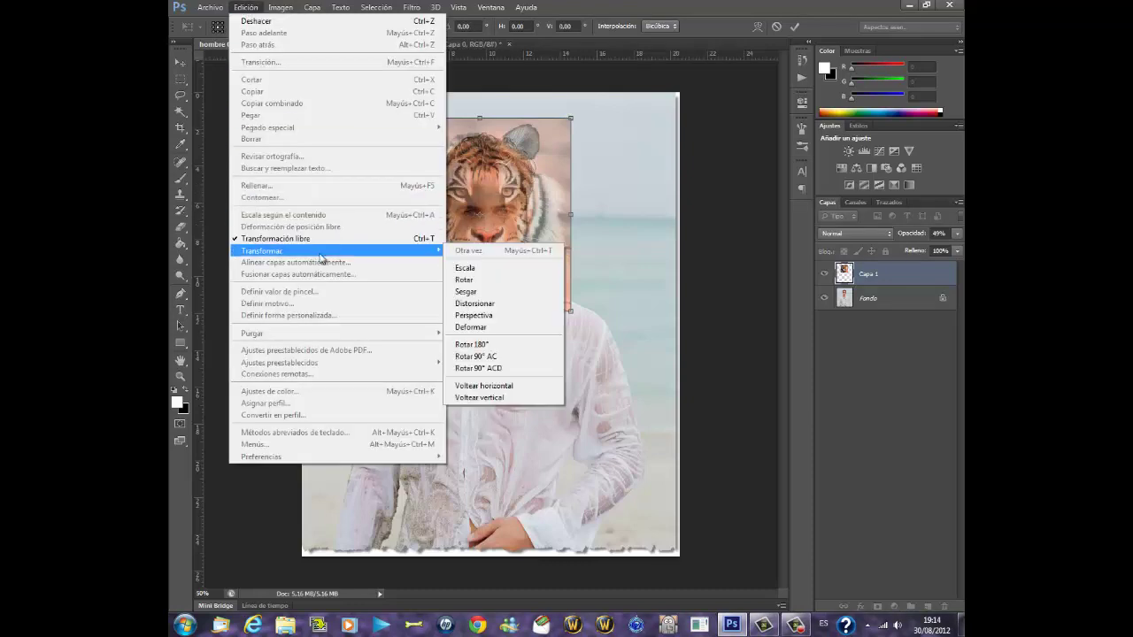
{"action": "left_click", "coordinate": [504, 327]}
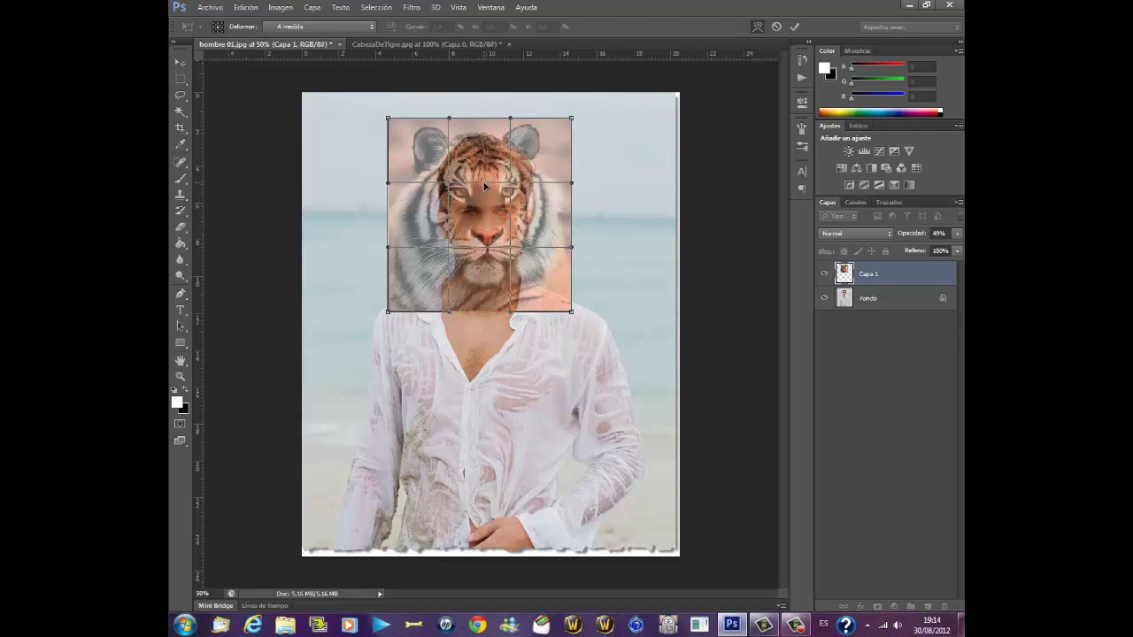
{"action": "left_click_drag", "start_coordinate": [484, 187], "coordinate": [482, 208]}
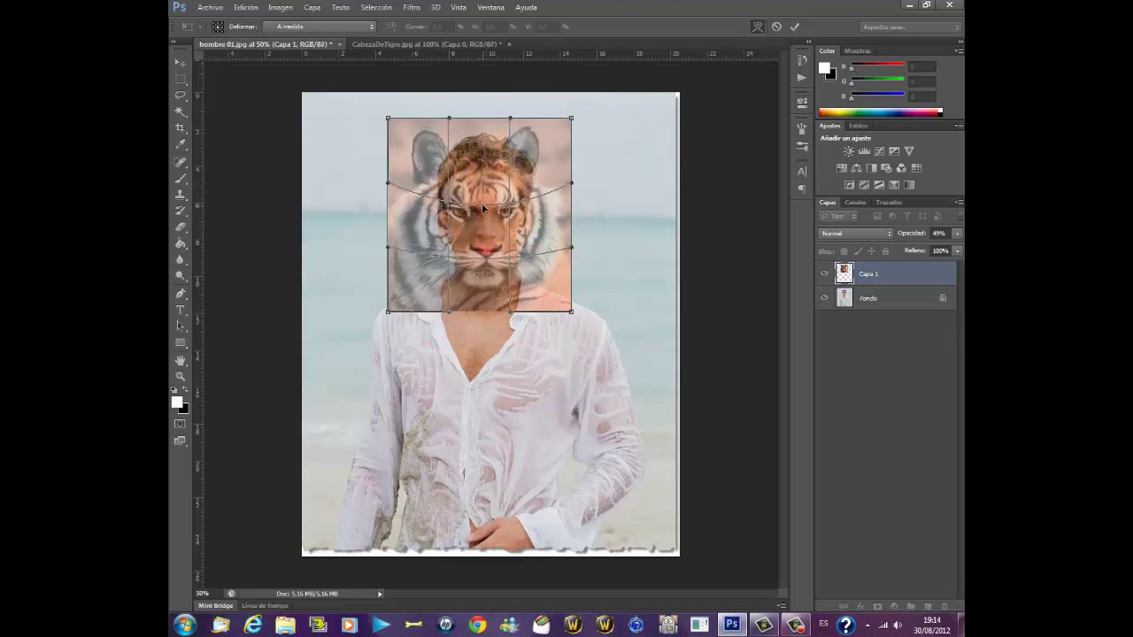
{"action": "scroll", "coordinate": [496, 301], "scroll_direction": "up", "scroll_amount": 5}
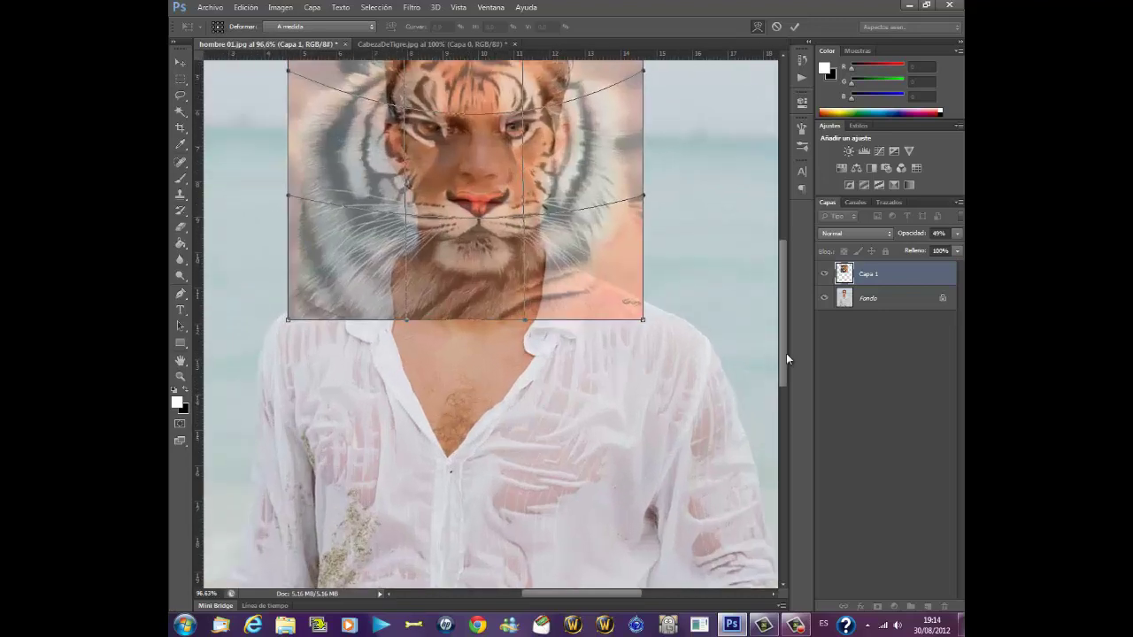
{"action": "left_click_drag", "start_coordinate": [786, 359], "coordinate": [776, 314]}
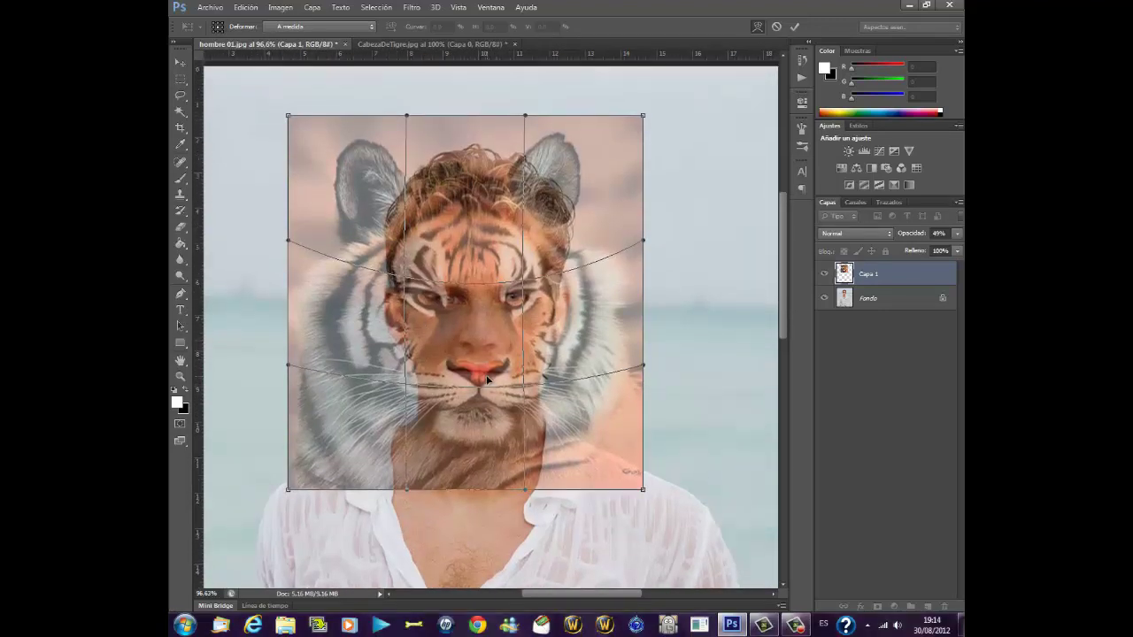
{"action": "left_click_drag", "start_coordinate": [485, 380], "coordinate": [487, 355]}
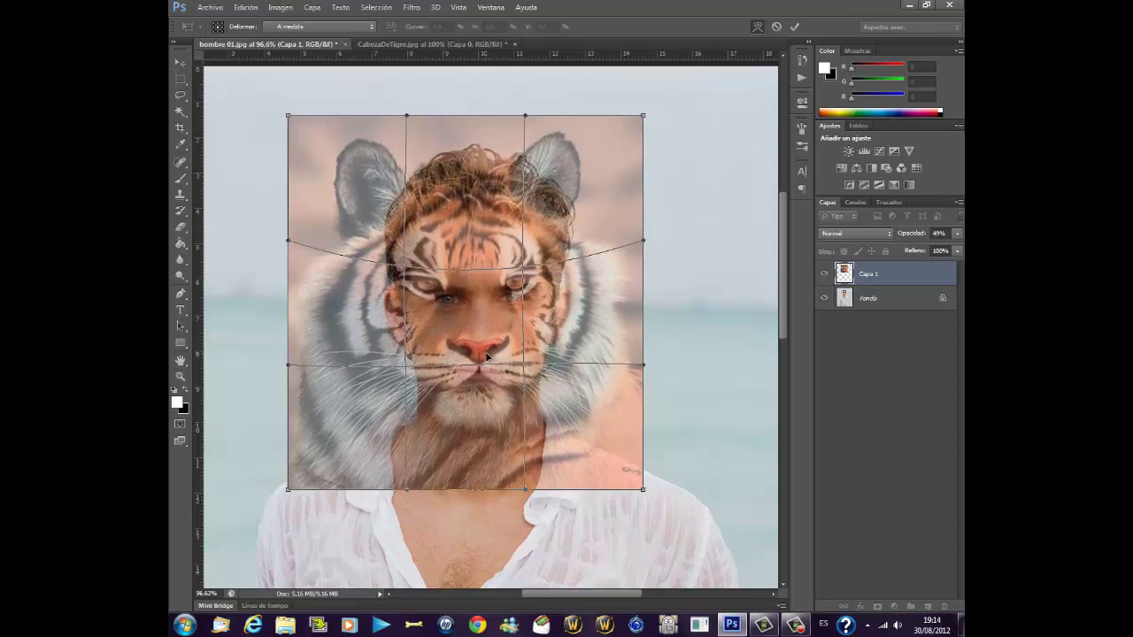
{"action": "left_click_drag", "start_coordinate": [406, 310], "coordinate": [429, 324]}
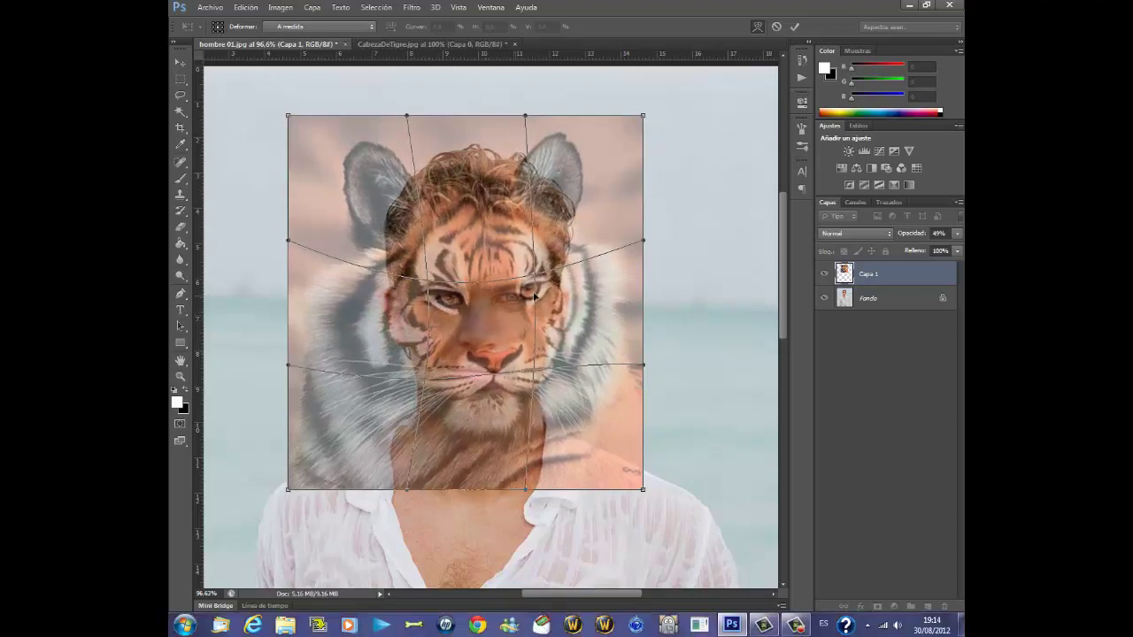
{"action": "left_click_drag", "start_coordinate": [535, 298], "coordinate": [516, 302]}
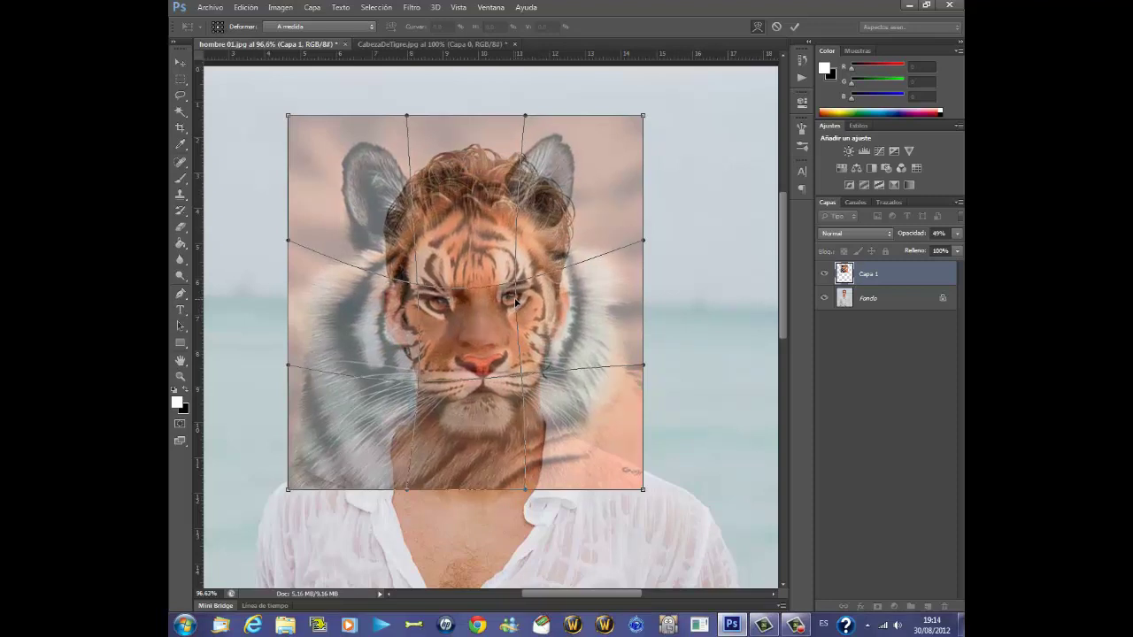
- Refine the warp so the tiger's eyes, nose and mouth sit on the man's features
{"action": "left_click_drag", "start_coordinate": [434, 311], "coordinate": [445, 306]}
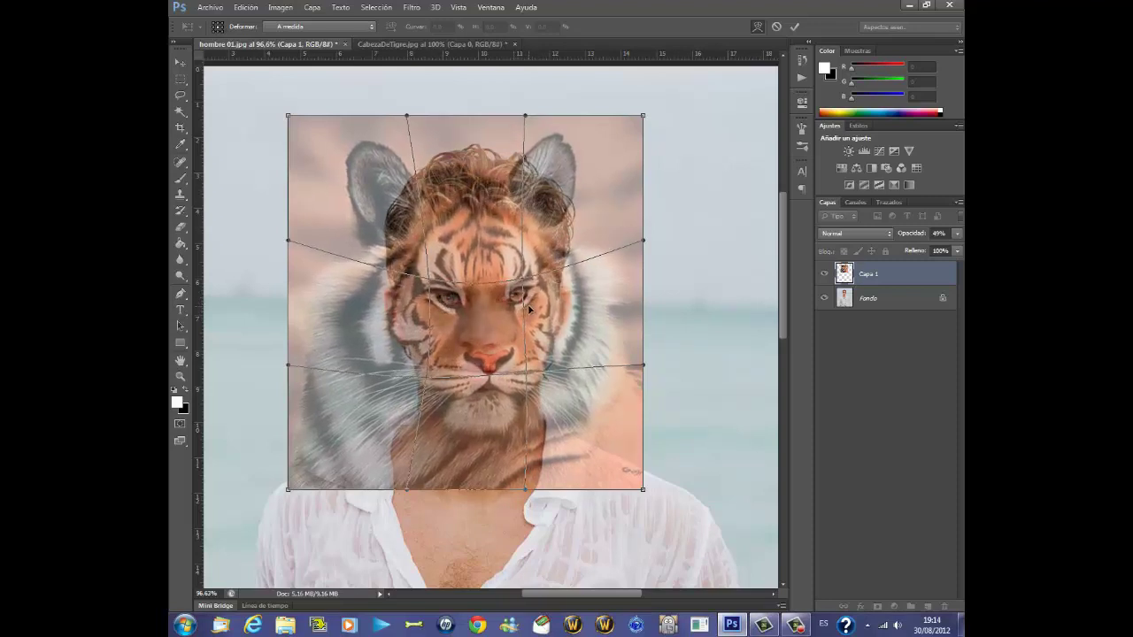
{"action": "left_click_drag", "start_coordinate": [529, 309], "coordinate": [517, 308]}
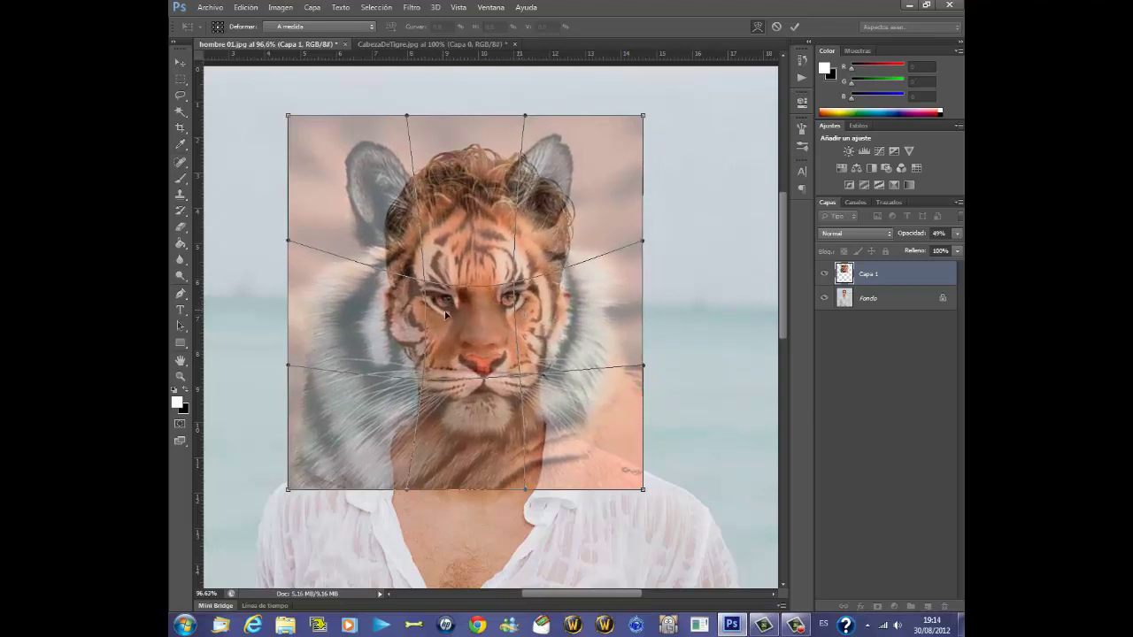
{"action": "left_click_drag", "start_coordinate": [445, 314], "coordinate": [451, 311]}
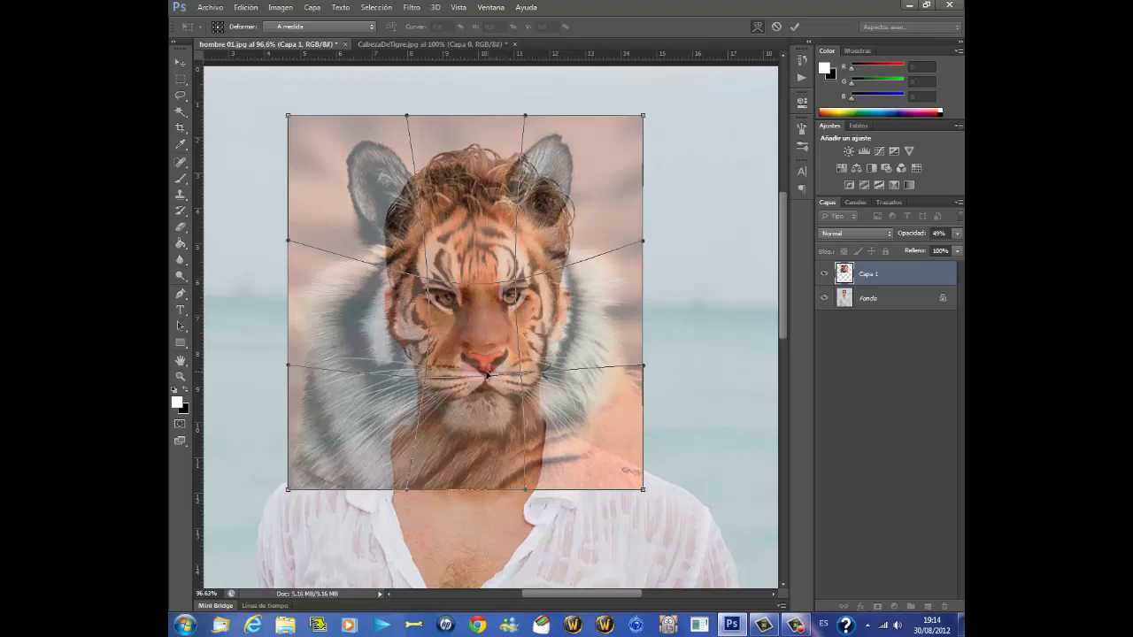
{"action": "left_click_drag", "start_coordinate": [487, 375], "coordinate": [476, 347]}
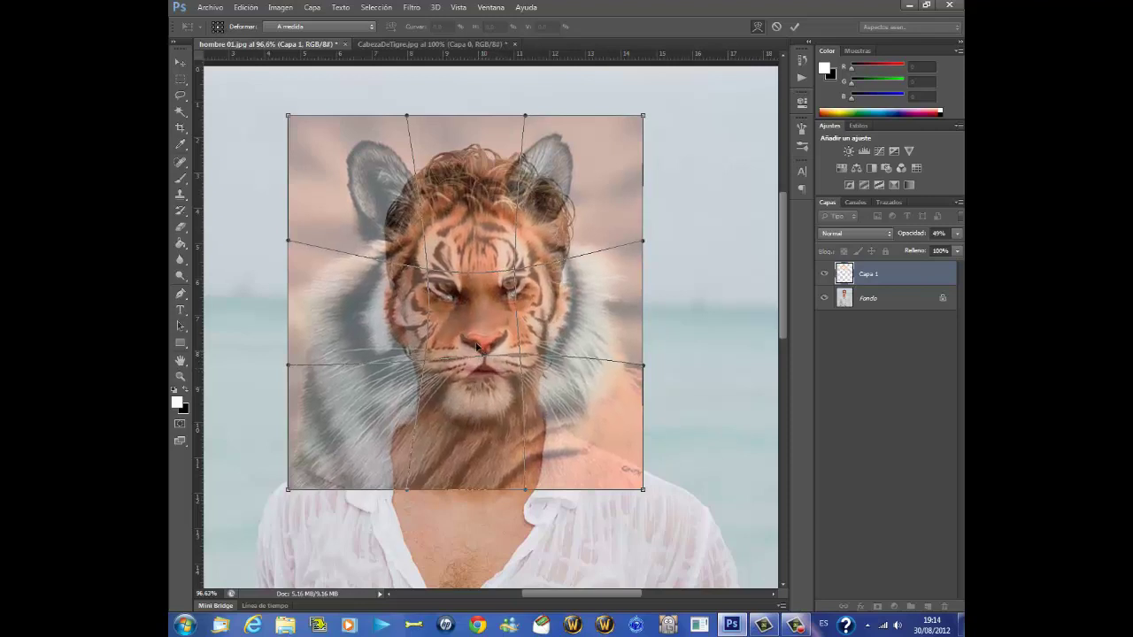
{"action": "left_click_drag", "start_coordinate": [447, 288], "coordinate": [448, 298]}
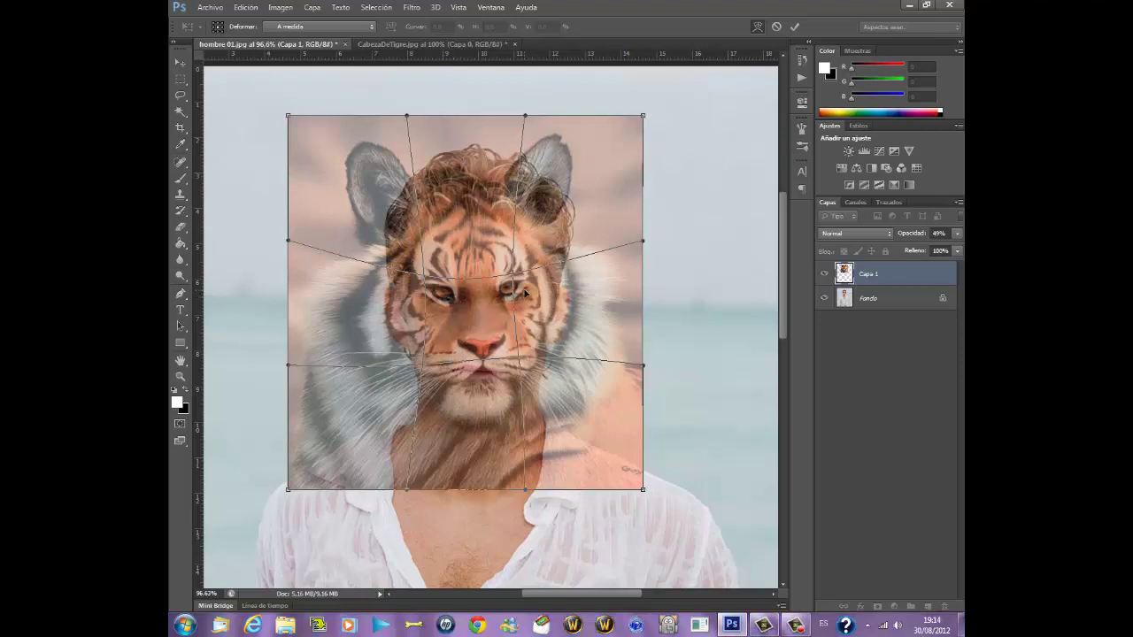
{"action": "mouse_move", "coordinate": [526, 294]}
{"action": "left_mouse_down"}
{"action": "mouse_move", "coordinate": [523, 283]}
{"action": "mouse_move", "coordinate": [466, 307]}
{"action": "mouse_move", "coordinate": [495, 308]}
{"action": "left_mouse_up"}
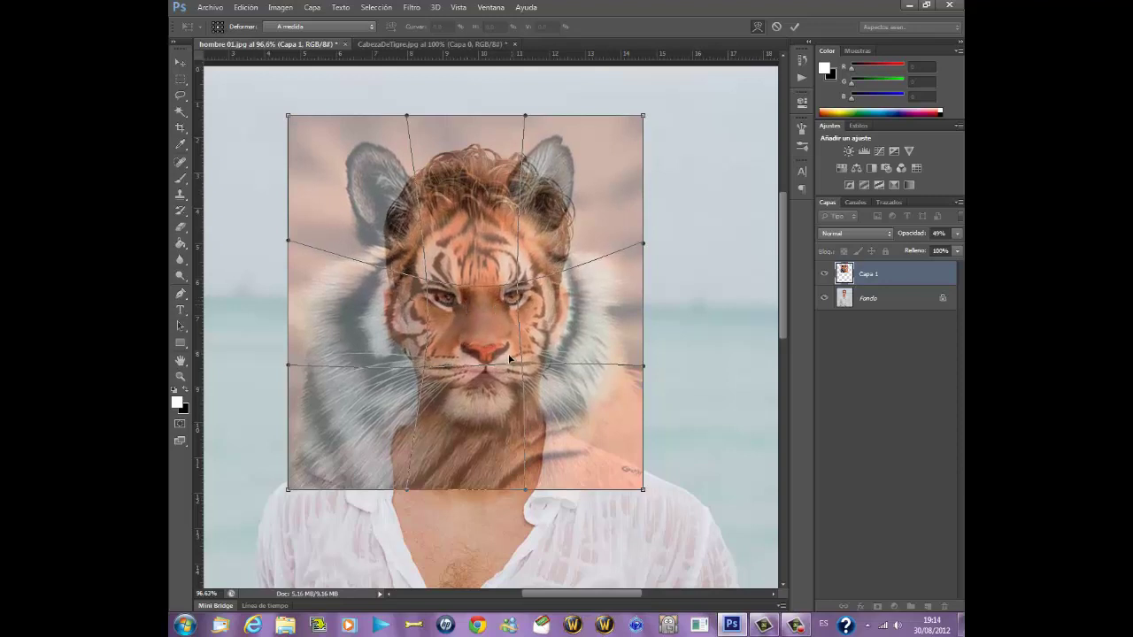
{"action": "left_click_drag", "start_coordinate": [498, 361], "coordinate": [495, 356]}
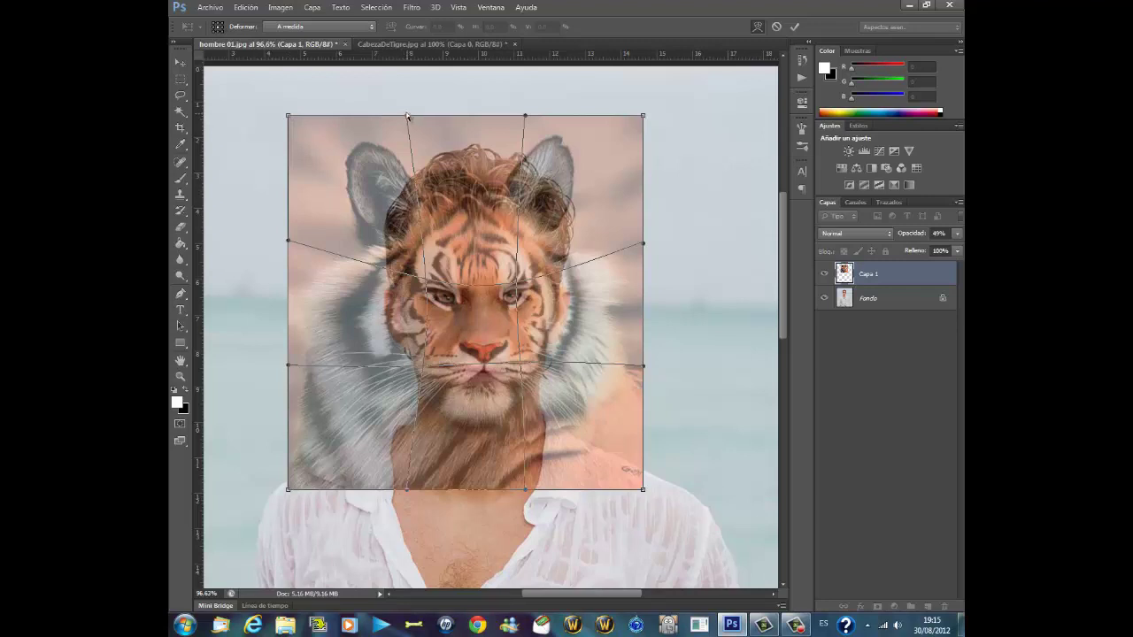
- Warp the tiger's top edge, head and both ears upward
{"action": "left_click_drag", "start_coordinate": [406, 115], "coordinate": [405, 110]}
{"action": "left_click_drag", "start_coordinate": [405, 188], "coordinate": [399, 172]}
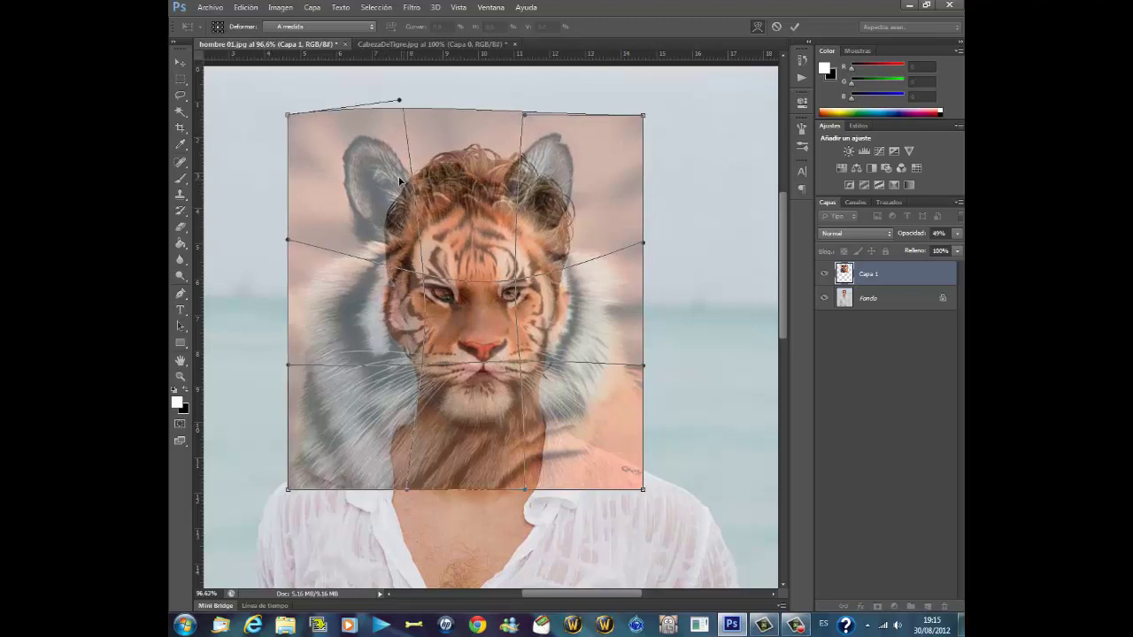
{"action": "mouse_move", "coordinate": [531, 193]}
{"action": "left_mouse_down"}
{"action": "mouse_move", "coordinate": [527, 157]}
{"action": "mouse_move", "coordinate": [552, 150]}
{"action": "mouse_move", "coordinate": [532, 147]}
{"action": "mouse_move", "coordinate": [542, 143]}
{"action": "left_mouse_up"}
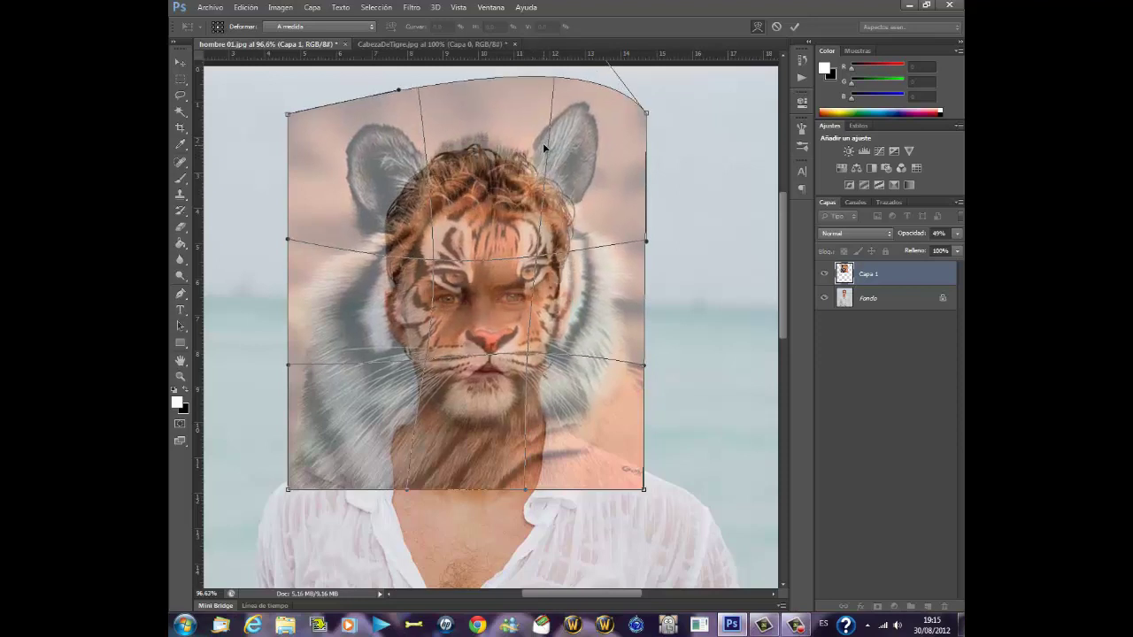
{"action": "left_click_drag", "start_coordinate": [355, 175], "coordinate": [348, 177]}
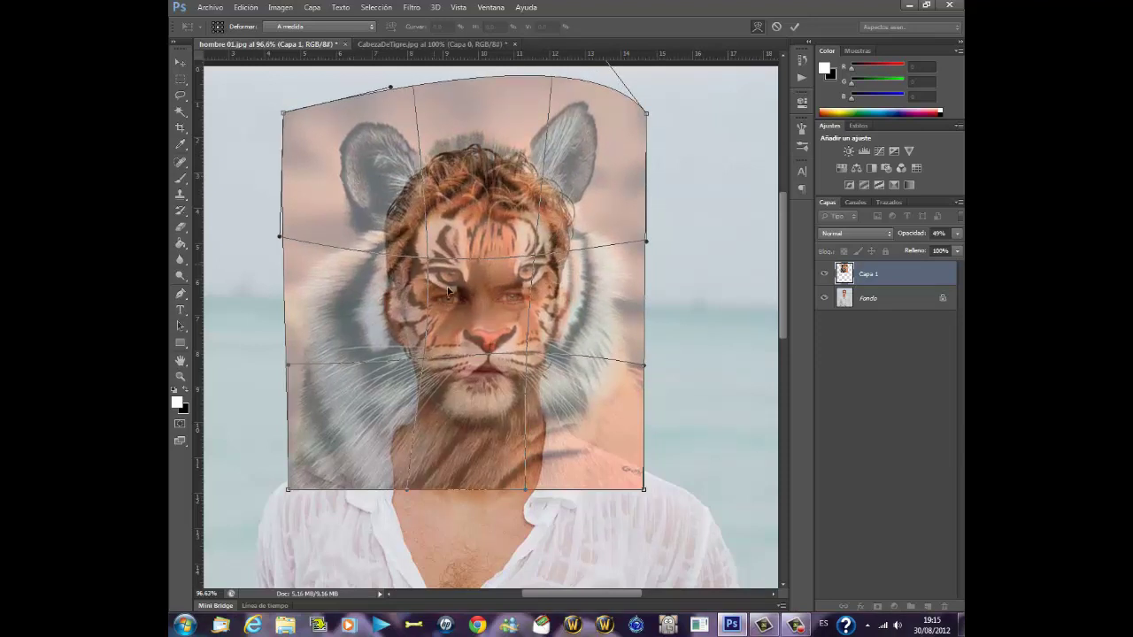
- Warp the tiger's eyes, brow, nose and muzzle into alignment with the man's eyes and nose
{"action": "left_click_drag", "start_coordinate": [443, 285], "coordinate": [439, 307]}
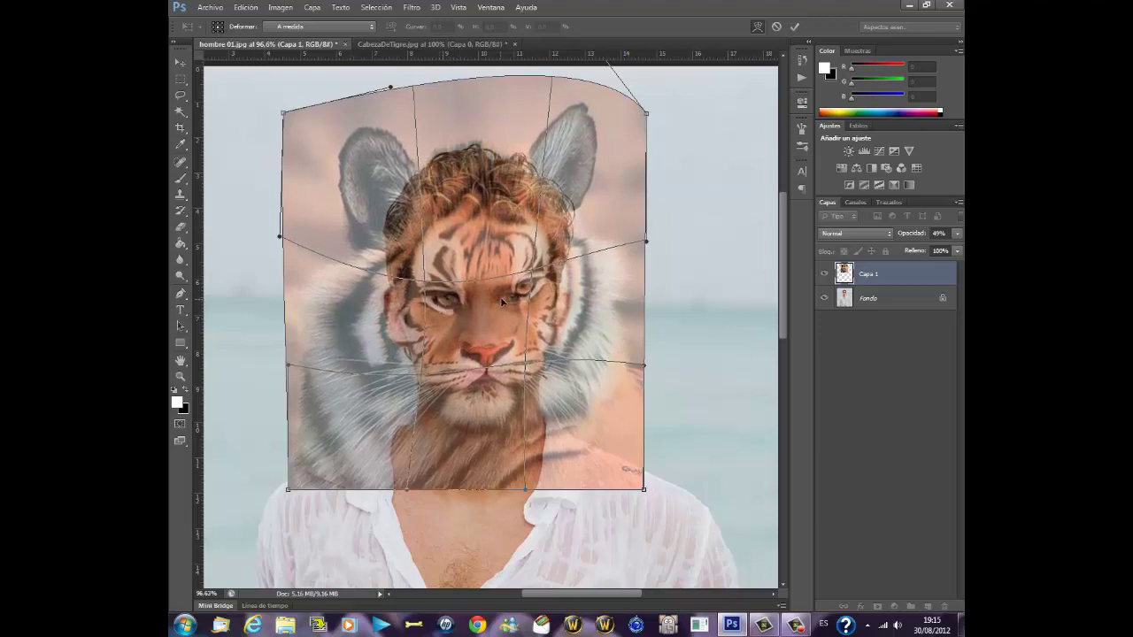
{"action": "left_click_drag", "start_coordinate": [522, 296], "coordinate": [511, 294]}
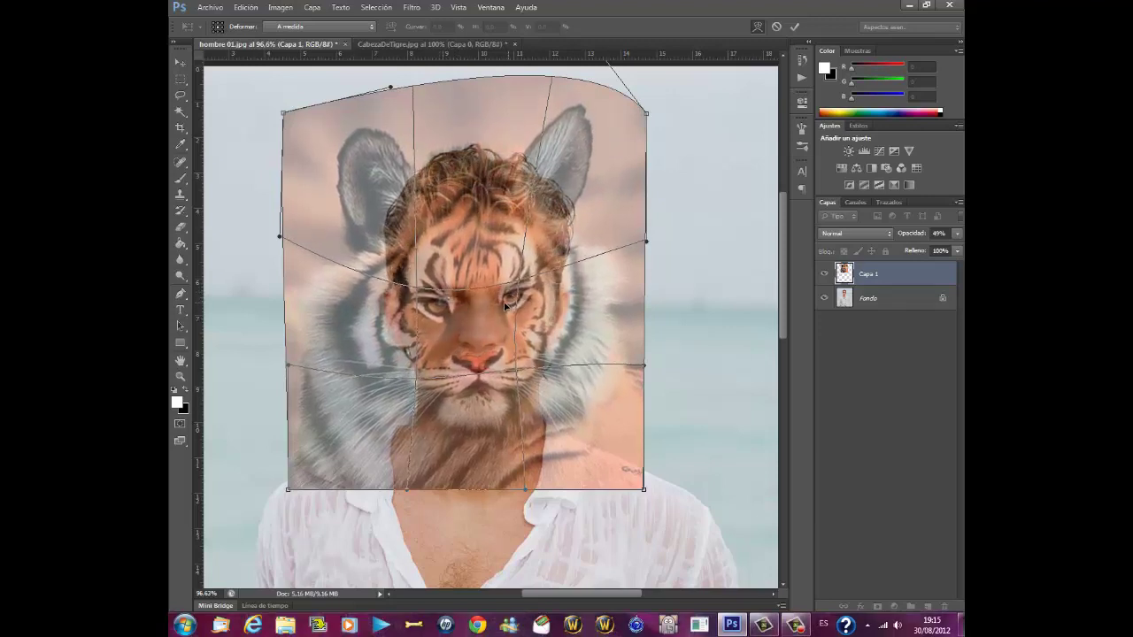
{"action": "left_click_drag", "start_coordinate": [446, 308], "coordinate": [442, 303]}
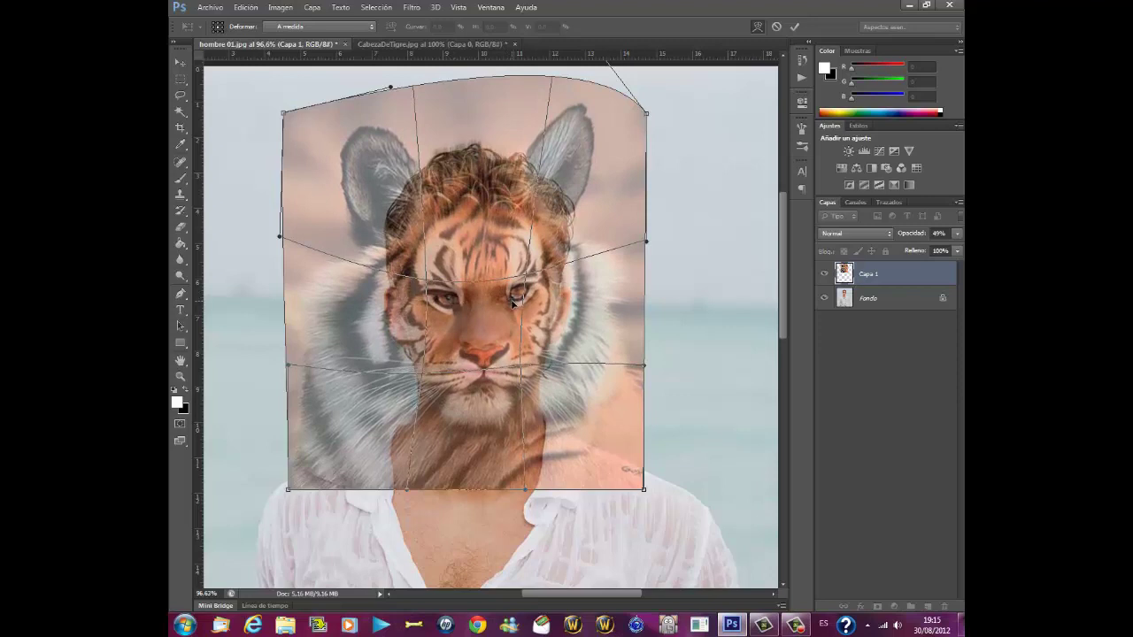
{"action": "left_click_drag", "start_coordinate": [514, 305], "coordinate": [510, 314]}
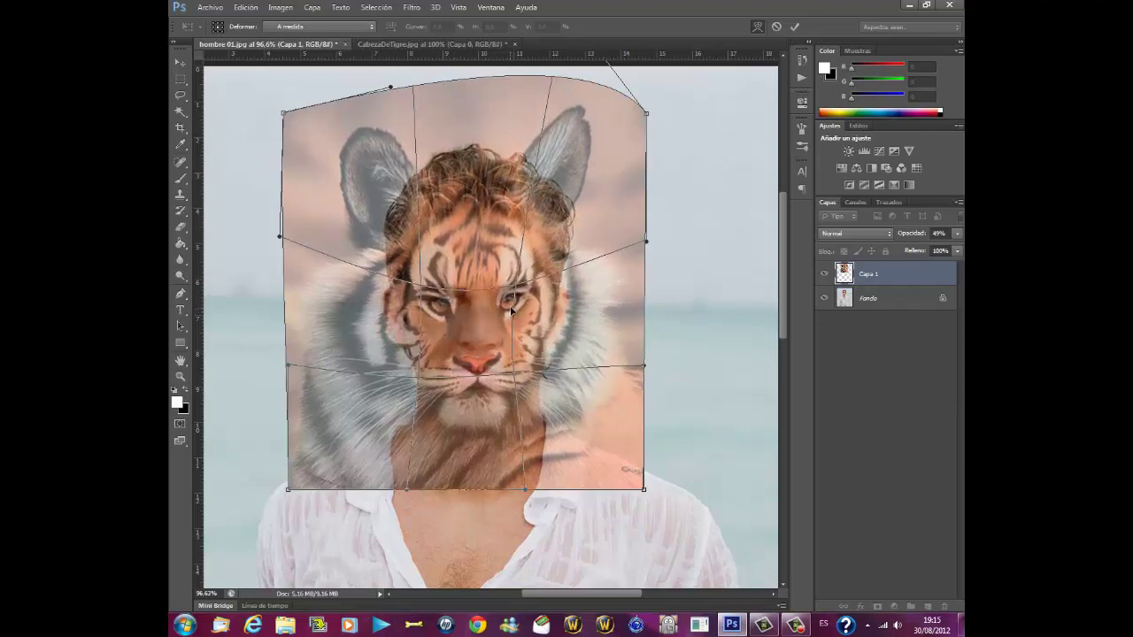
{"action": "left_click_drag", "start_coordinate": [451, 313], "coordinate": [446, 306]}
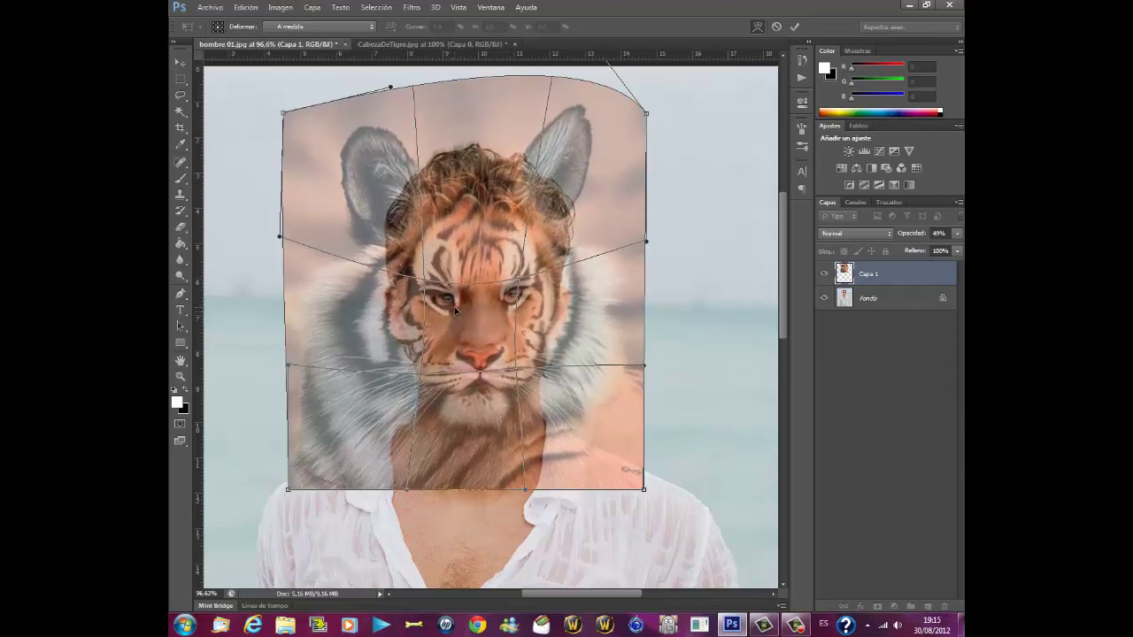
{"action": "mouse_move", "coordinate": [513, 299]}
{"action": "left_mouse_down"}
{"action": "mouse_move", "coordinate": [508, 310]}
{"action": "mouse_move", "coordinate": [451, 312]}
{"action": "mouse_move", "coordinate": [498, 316]}
{"action": "mouse_move", "coordinate": [498, 329]}
{"action": "mouse_move", "coordinate": [509, 310]}
{"action": "left_mouse_up"}
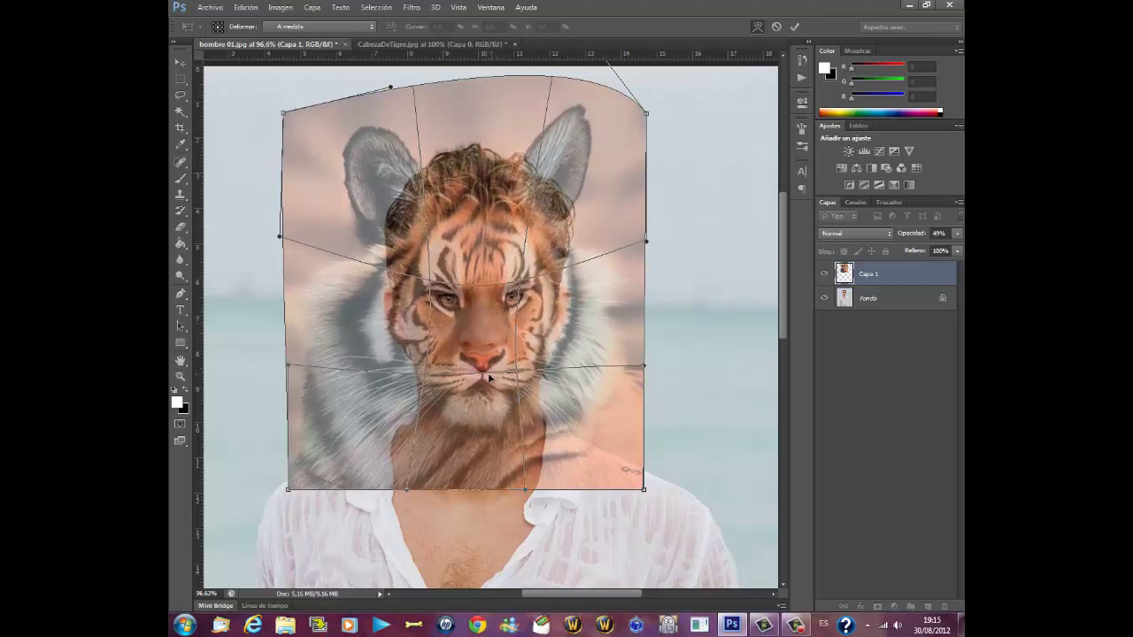
{"action": "left_click_drag", "start_coordinate": [489, 377], "coordinate": [488, 360]}
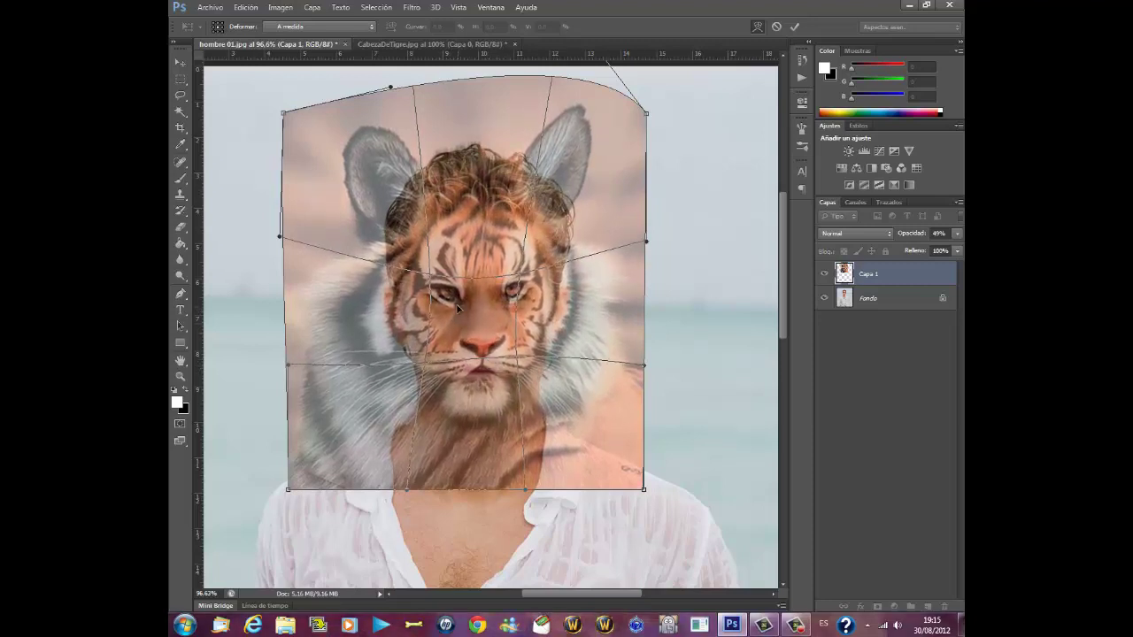
{"action": "left_click_drag", "start_coordinate": [461, 309], "coordinate": [523, 303]}
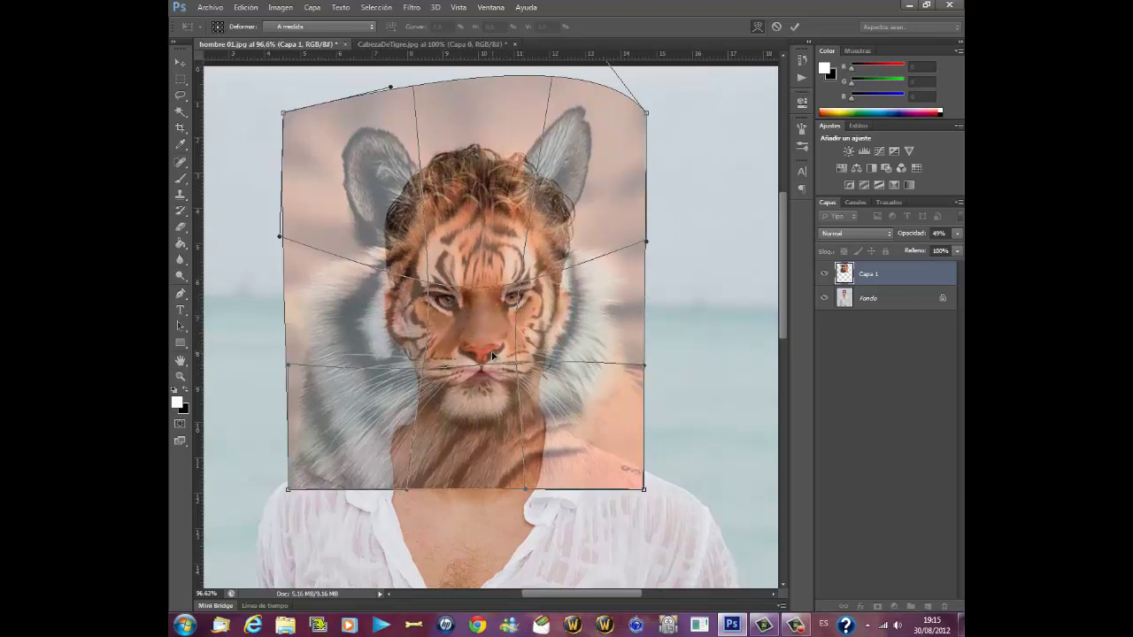
{"action": "left_click_drag", "start_coordinate": [494, 356], "coordinate": [494, 351]}
{"action": "left_click_drag", "start_coordinate": [520, 313], "coordinate": [522, 319]}
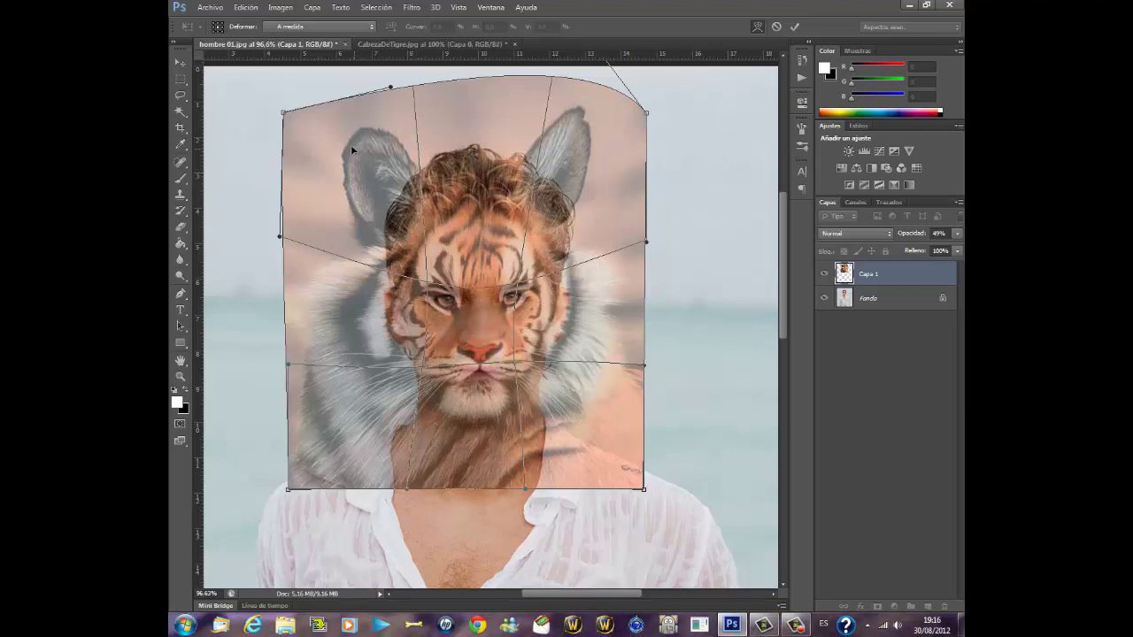
- Pull the warp's top corners and top edge outward and upward, lifting the tiger's ears and head
{"action": "left_click_drag", "start_coordinate": [281, 113], "coordinate": [270, 100]}
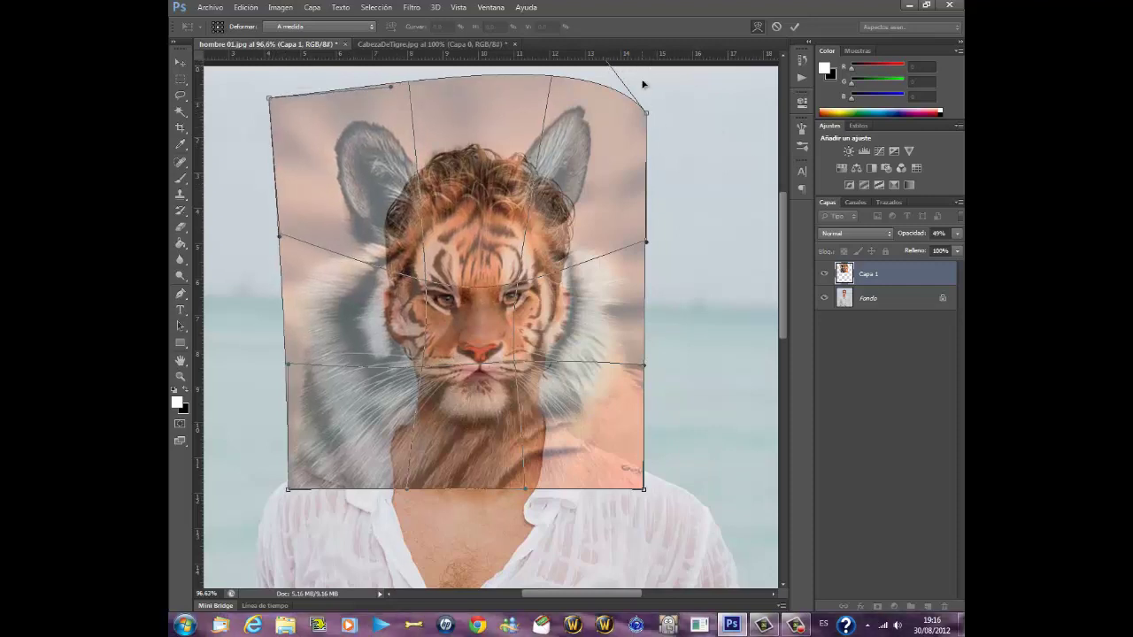
{"action": "left_click_drag", "start_coordinate": [646, 113], "coordinate": [662, 105]}
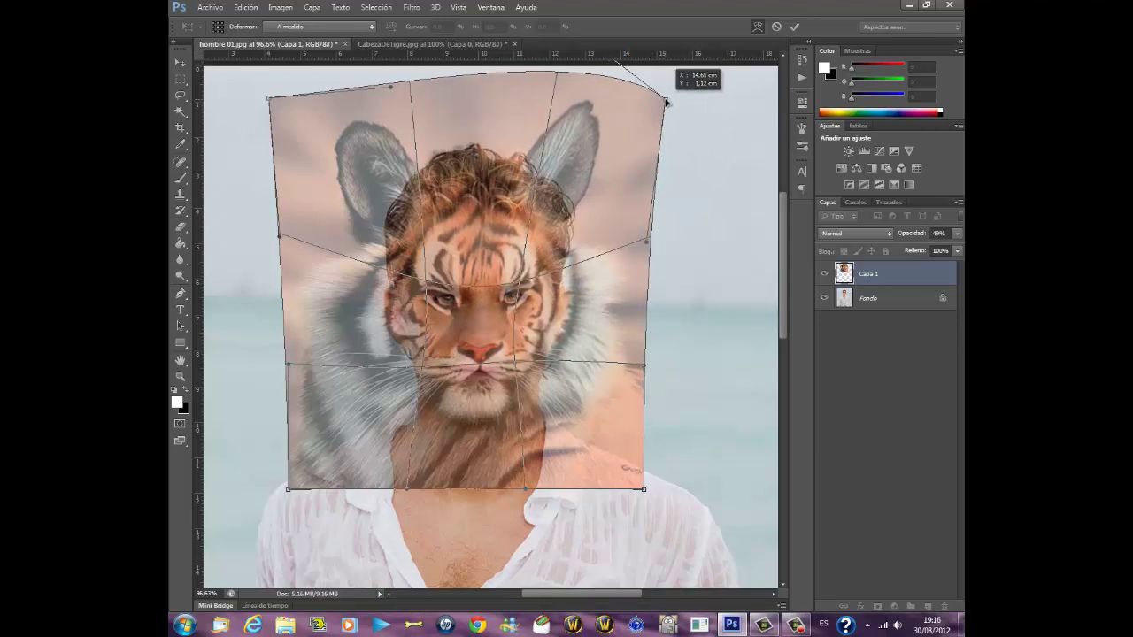
{"action": "left_click_drag", "start_coordinate": [662, 105], "coordinate": [668, 101]}
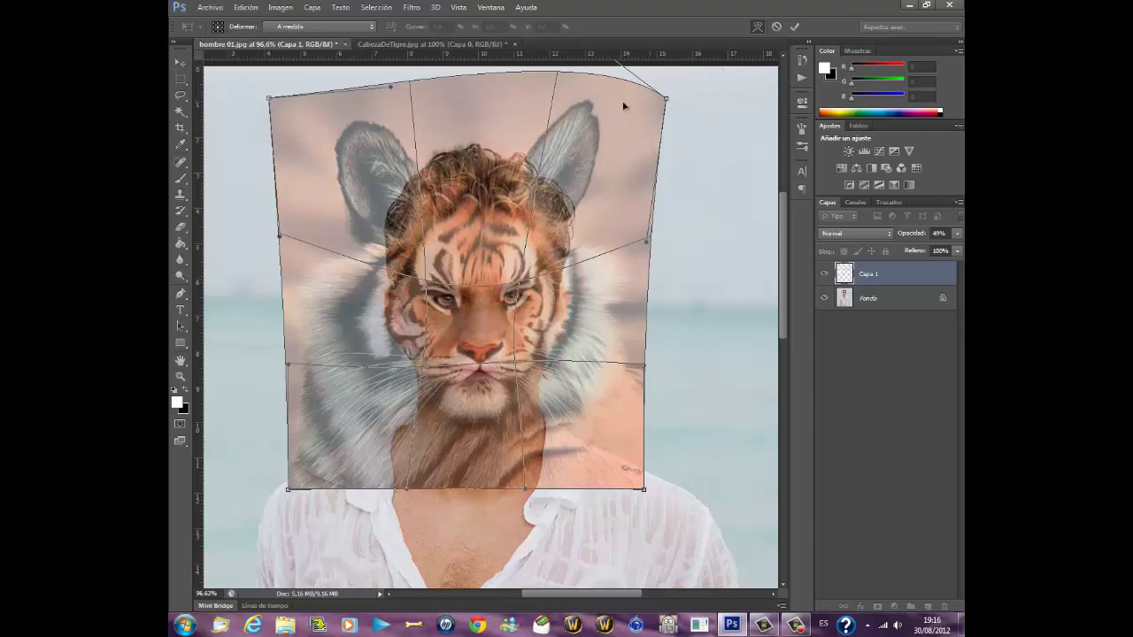
{"action": "left_click_drag", "start_coordinate": [391, 89], "coordinate": [373, 78]}
{"action": "left_click_drag", "start_coordinate": [268, 98], "coordinate": [256, 93]}
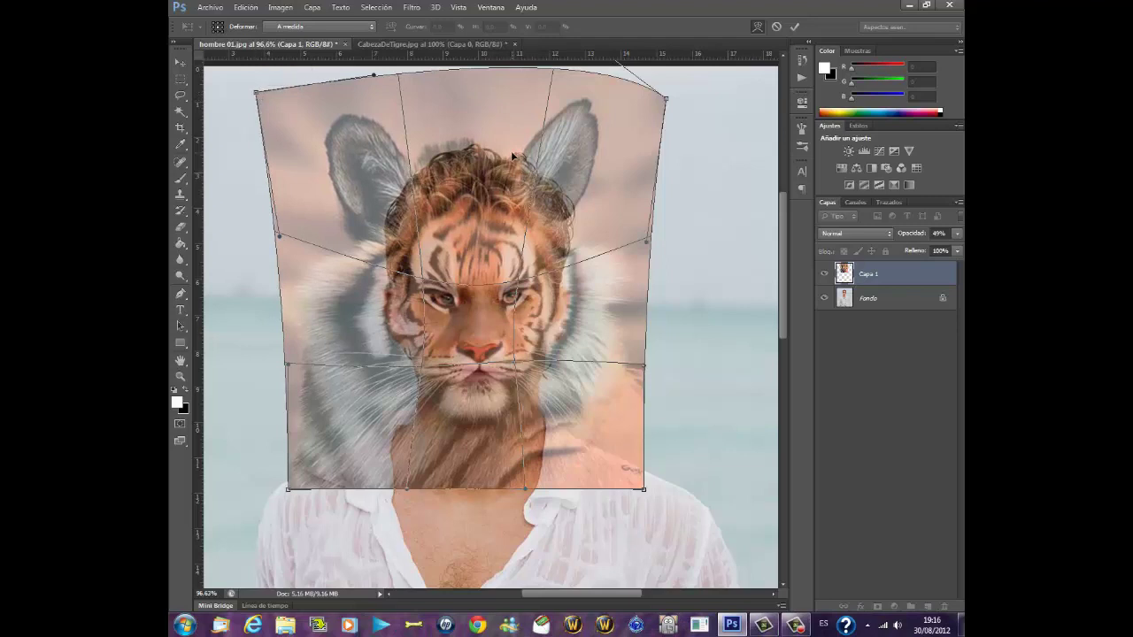
{"action": "left_click_drag", "start_coordinate": [512, 154], "coordinate": [514, 151]}
{"action": "left_click_drag", "start_coordinate": [523, 155], "coordinate": [517, 152]}
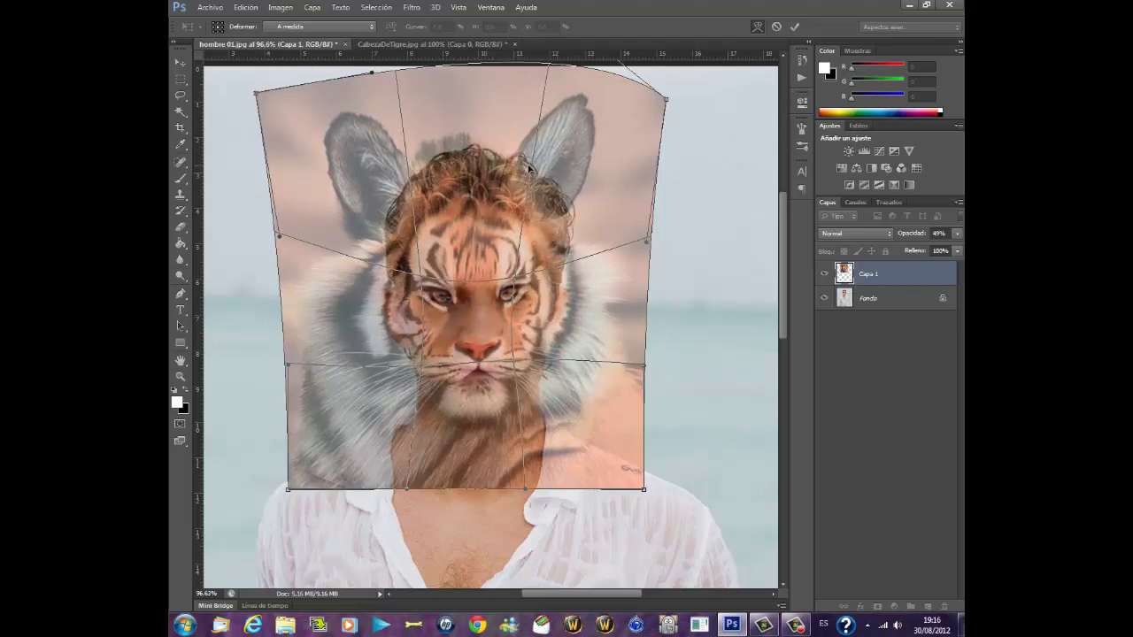
{"action": "left_click_drag", "start_coordinate": [665, 102], "coordinate": [673, 100]}
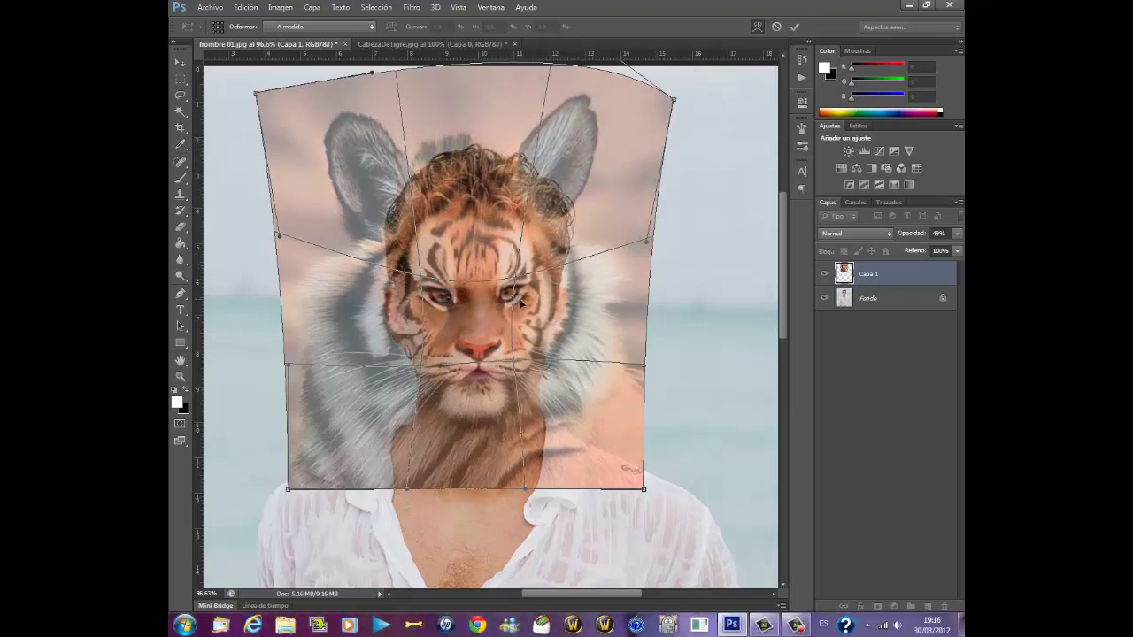
- Nudge the tiger's eyes, nose and right ear to fit the man's face more tightly
{"action": "left_click_drag", "start_coordinate": [534, 302], "coordinate": [523, 304]}
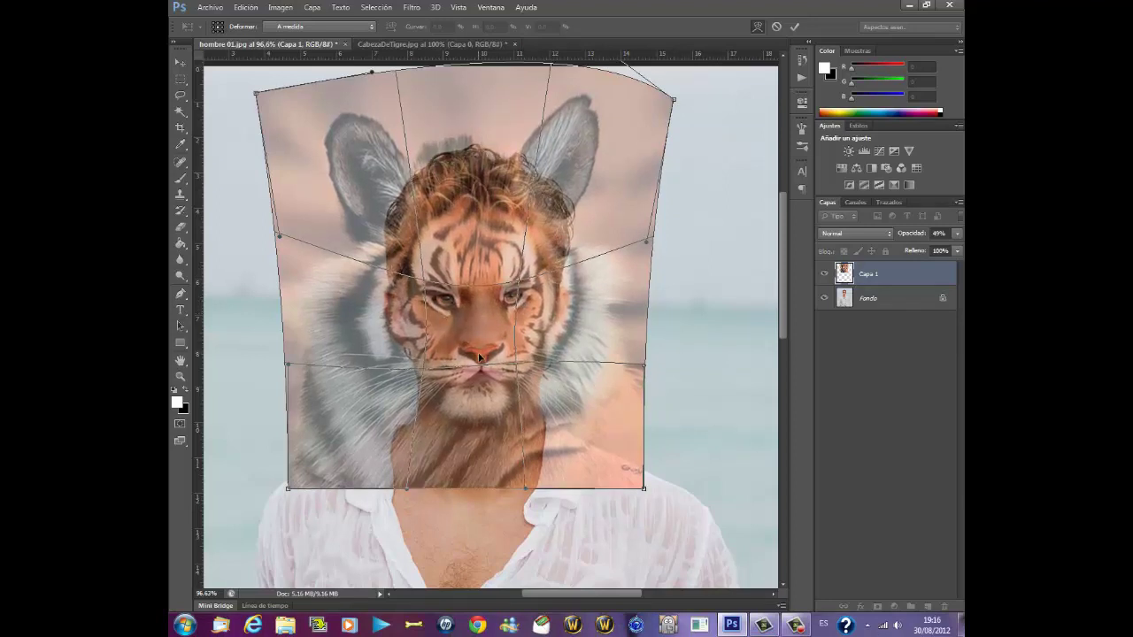
{"action": "left_click_drag", "start_coordinate": [477, 353], "coordinate": [485, 344]}
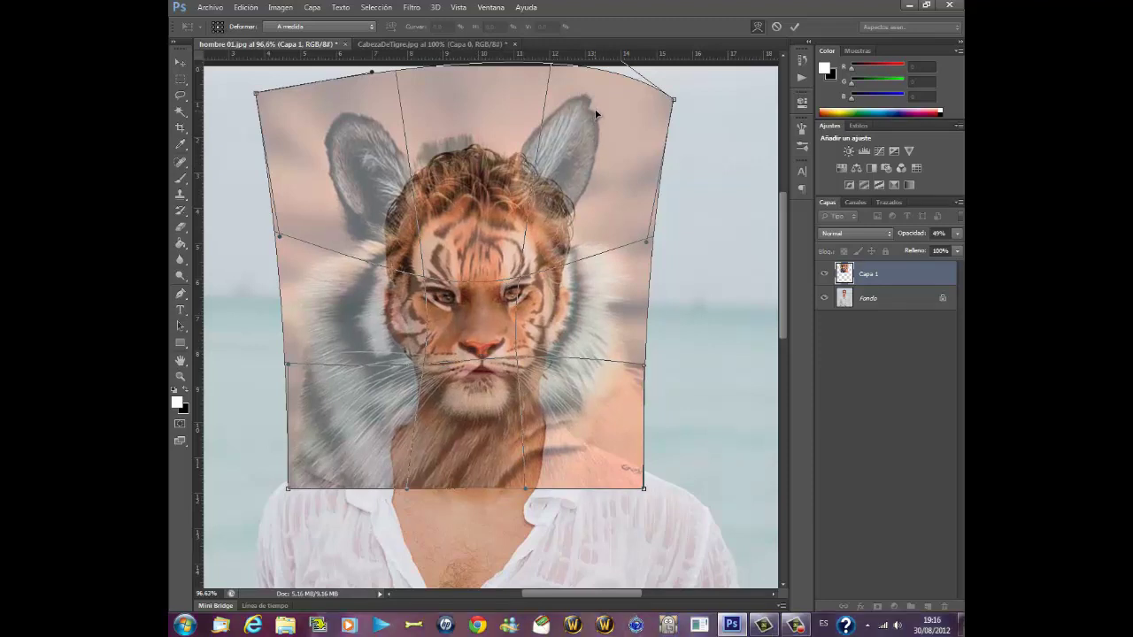
{"action": "left_click_drag", "start_coordinate": [595, 115], "coordinate": [597, 112]}
{"action": "left_click_drag", "start_coordinate": [520, 310], "coordinate": [516, 314]}
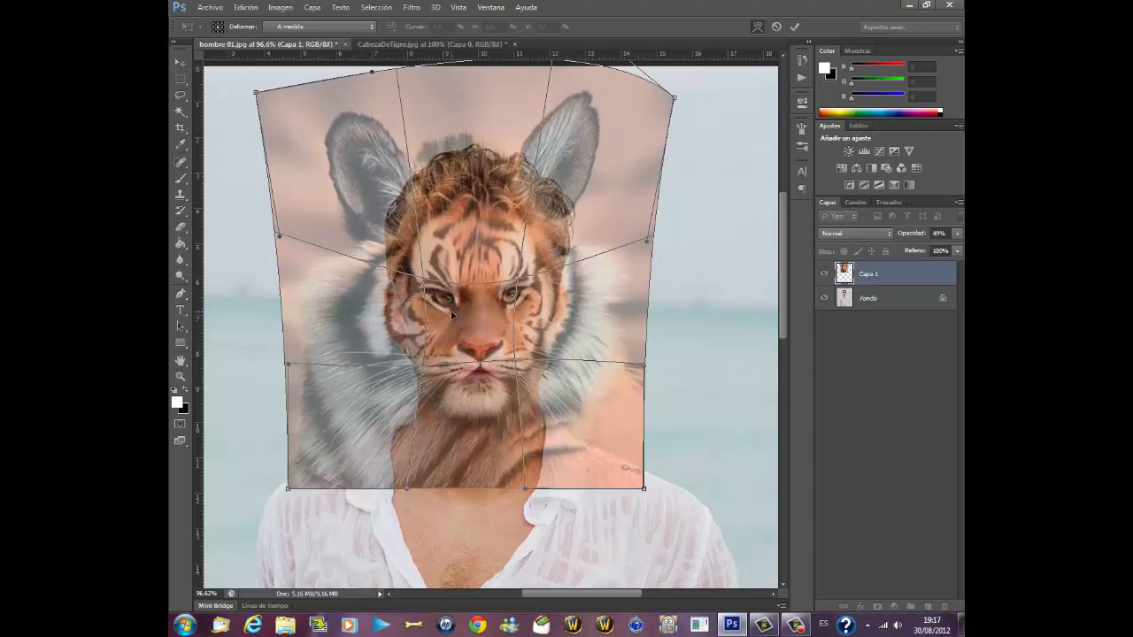
{"action": "left_click_drag", "start_coordinate": [454, 314], "coordinate": [452, 313]}
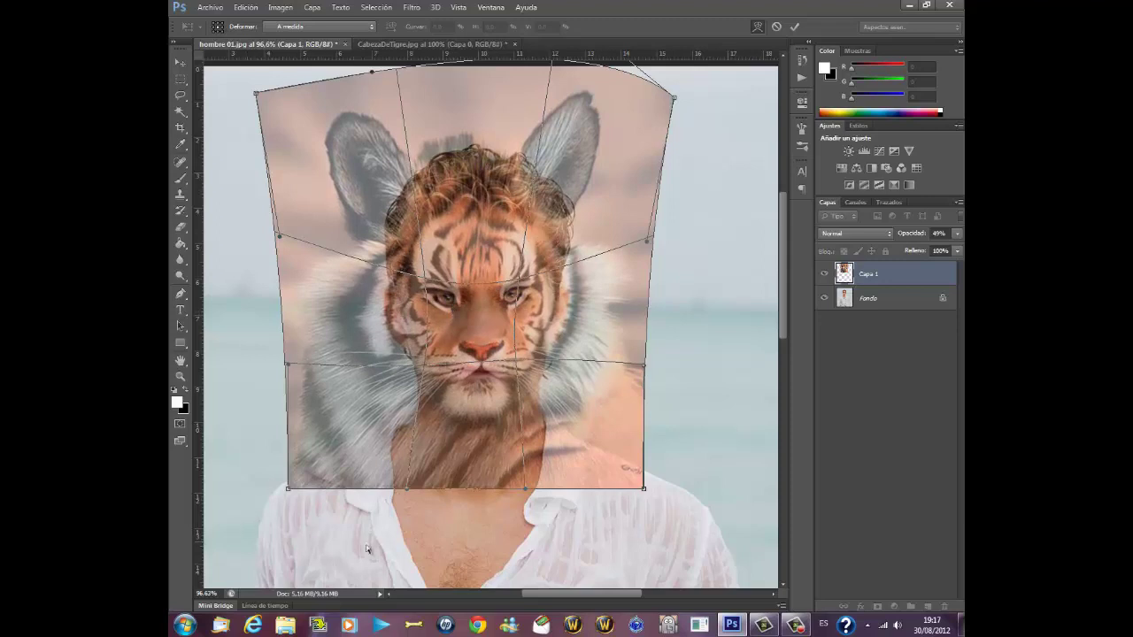
- Apply the warp and raise the Capa 1 opacity to 100%
{"action": "left_click", "coordinate": [180, 81]}
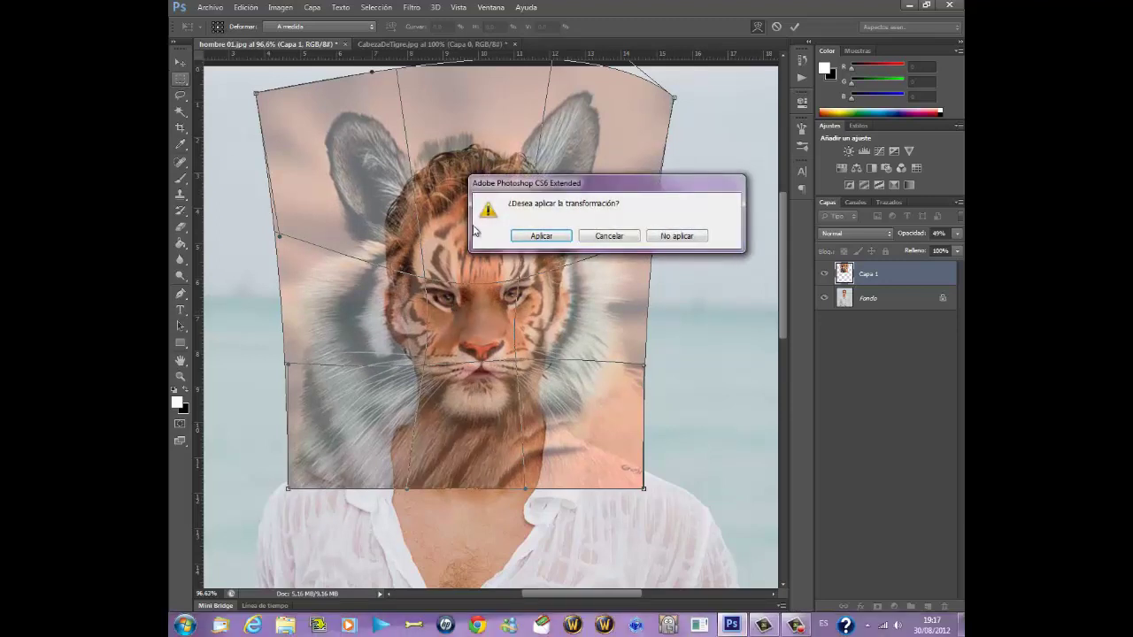
{"action": "left_click", "coordinate": [537, 236]}
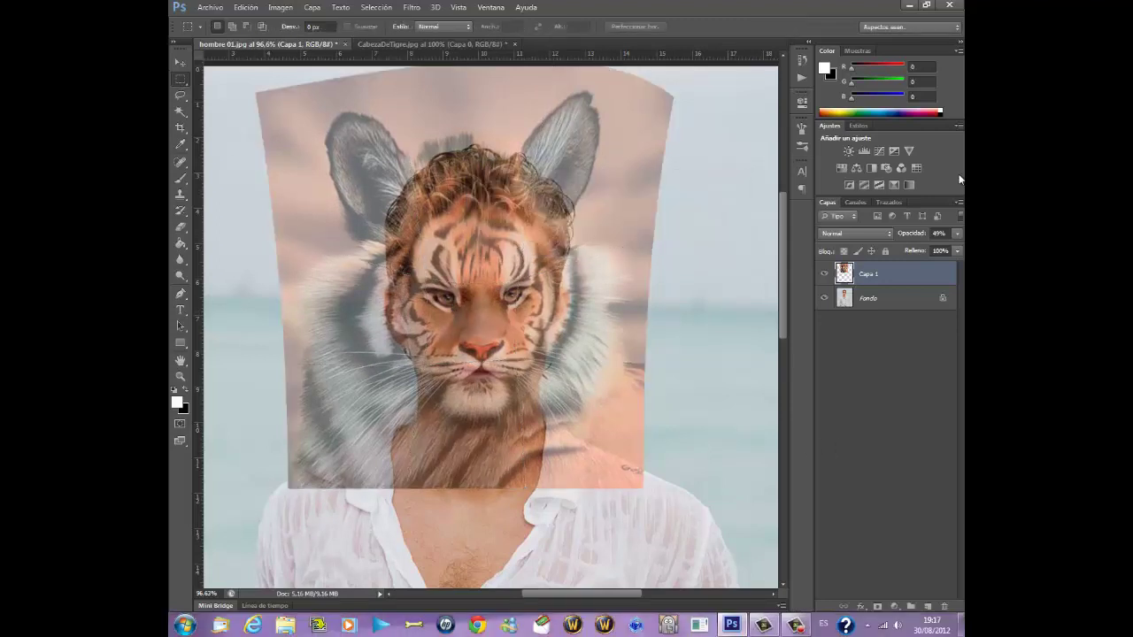
{"action": "left_click_drag", "start_coordinate": [925, 247], "coordinate": [959, 248]}
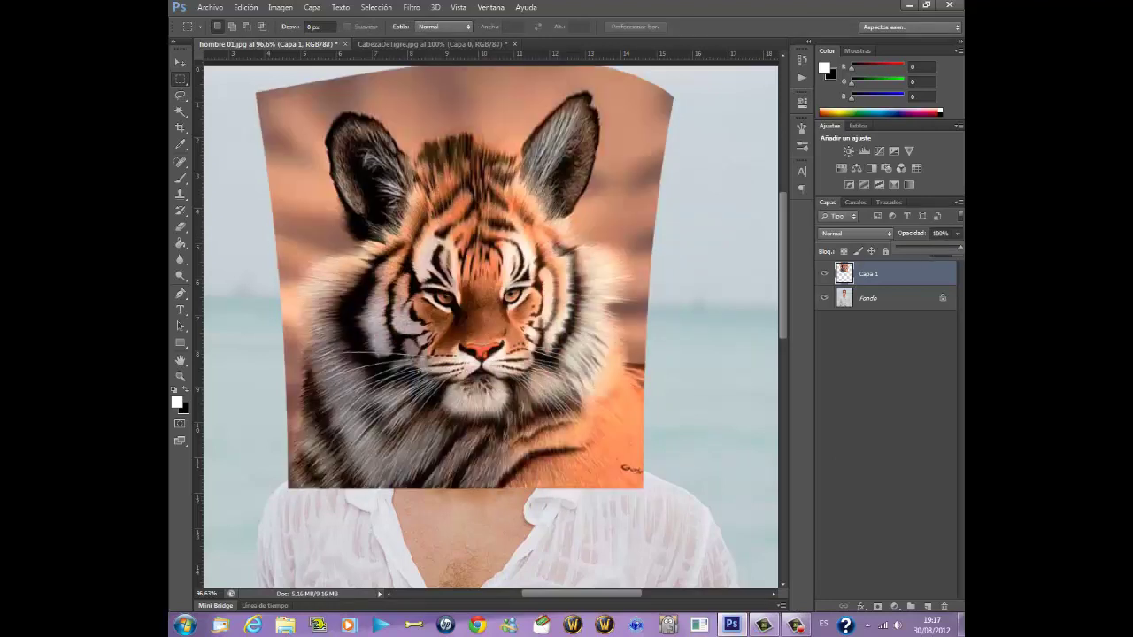
- Add a layer mask to Capa 1 and invert it to black, hiding the tiger
{"action": "left_click", "coordinate": [877, 608]}
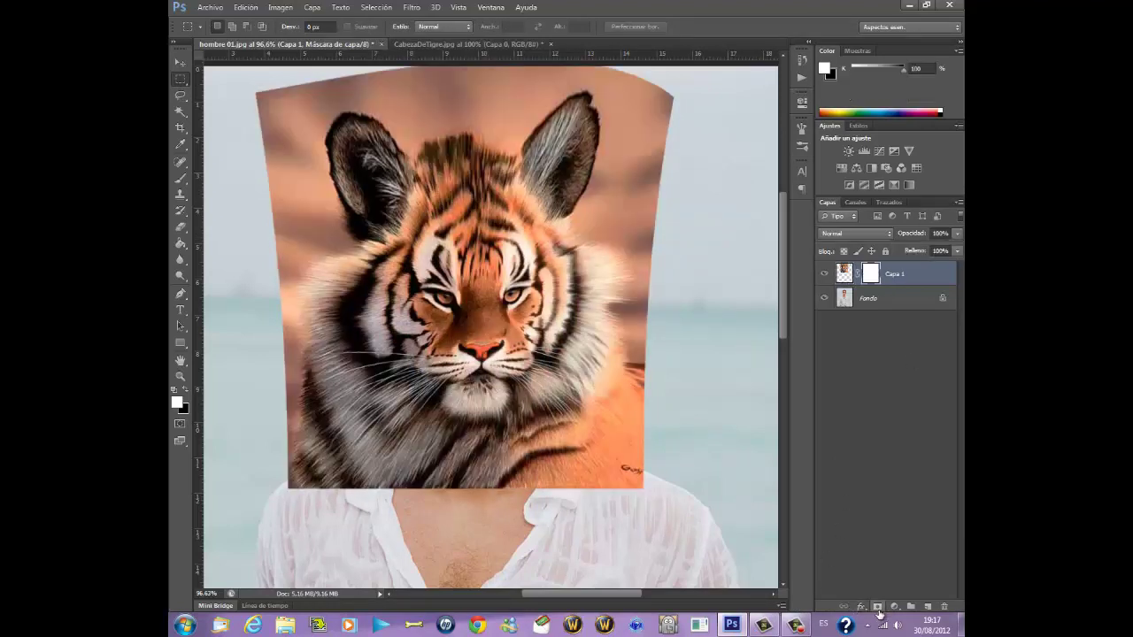
{"action": "double_click", "coordinate": [876, 277]}
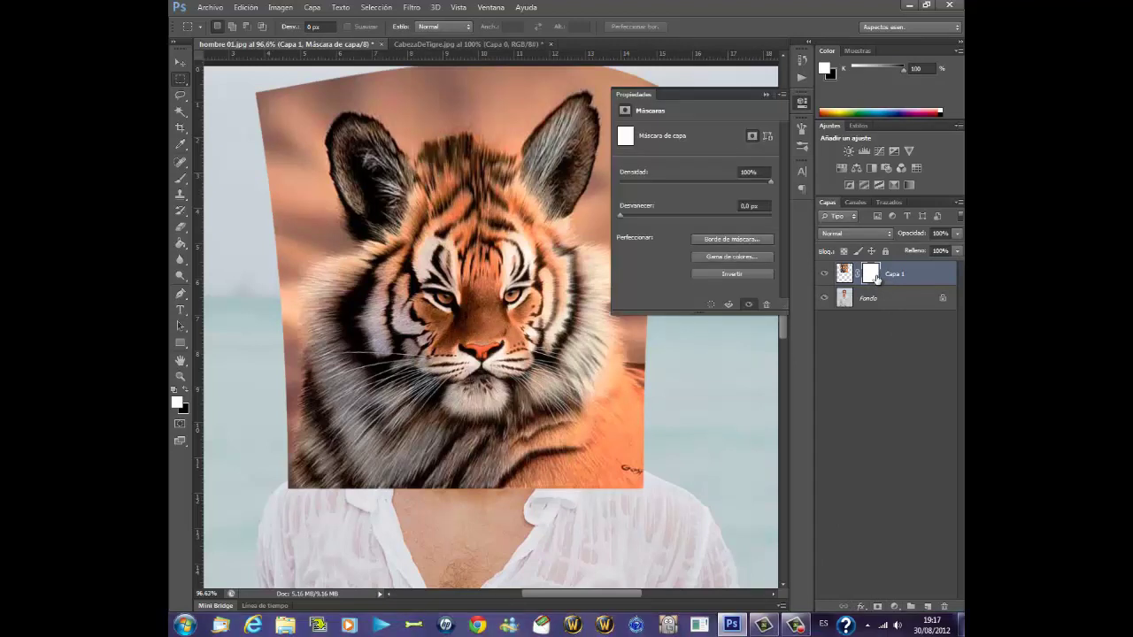
{"action": "left_click", "coordinate": [750, 272]}
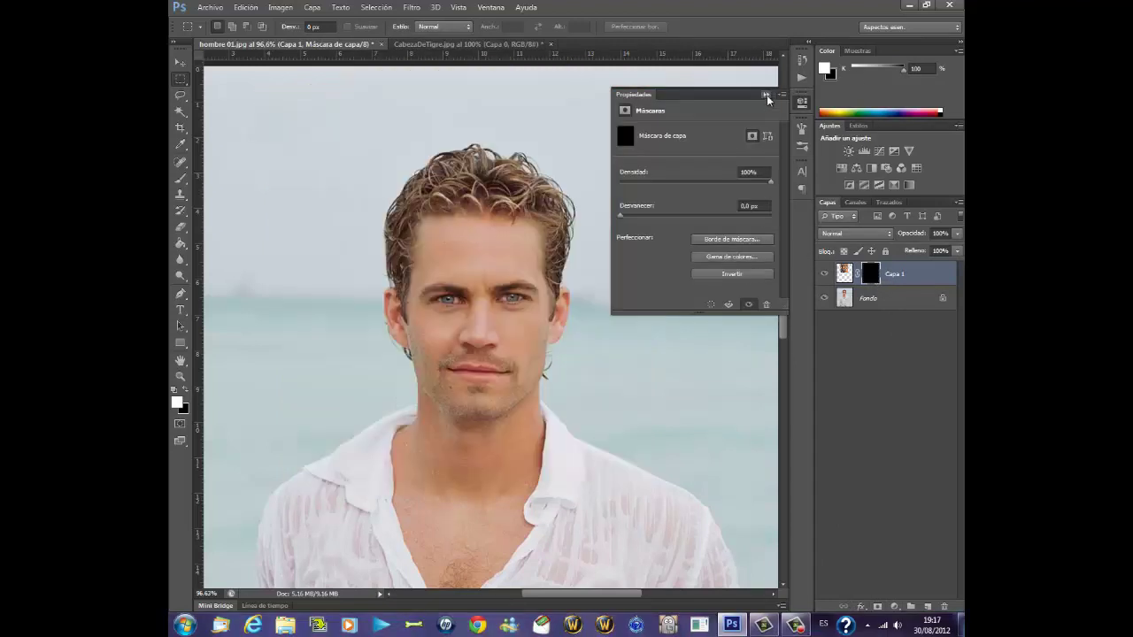
{"action": "left_click", "coordinate": [766, 94]}
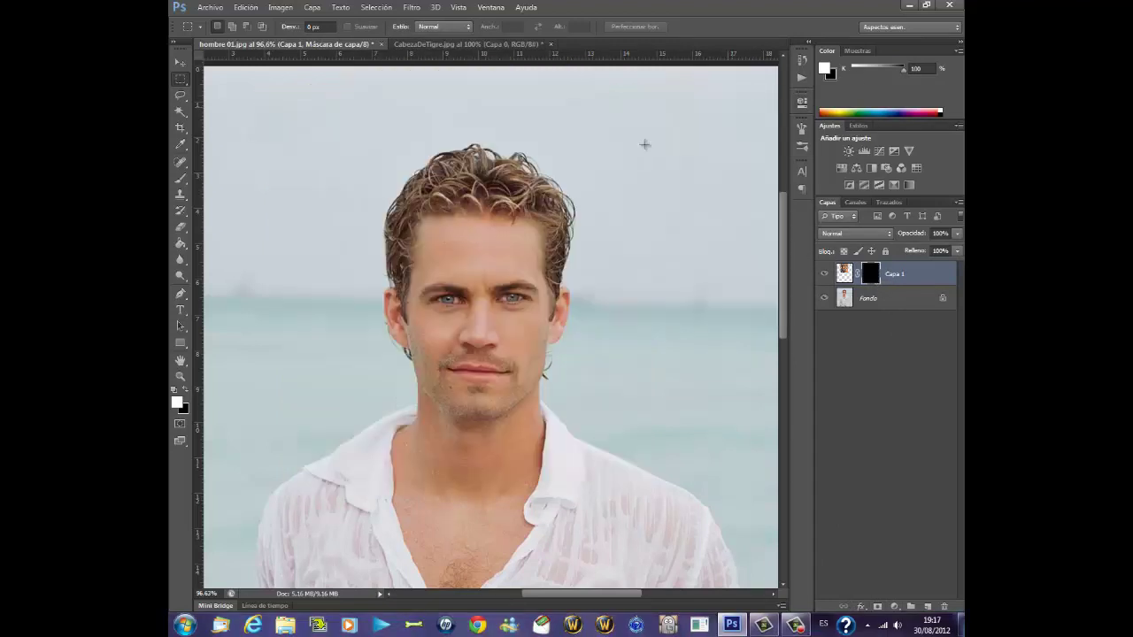
- With the Brush tool, paint the mask to reveal the tiger's forehead fur, both eyes and brow stripes
{"action": "left_click", "coordinate": [182, 180]}
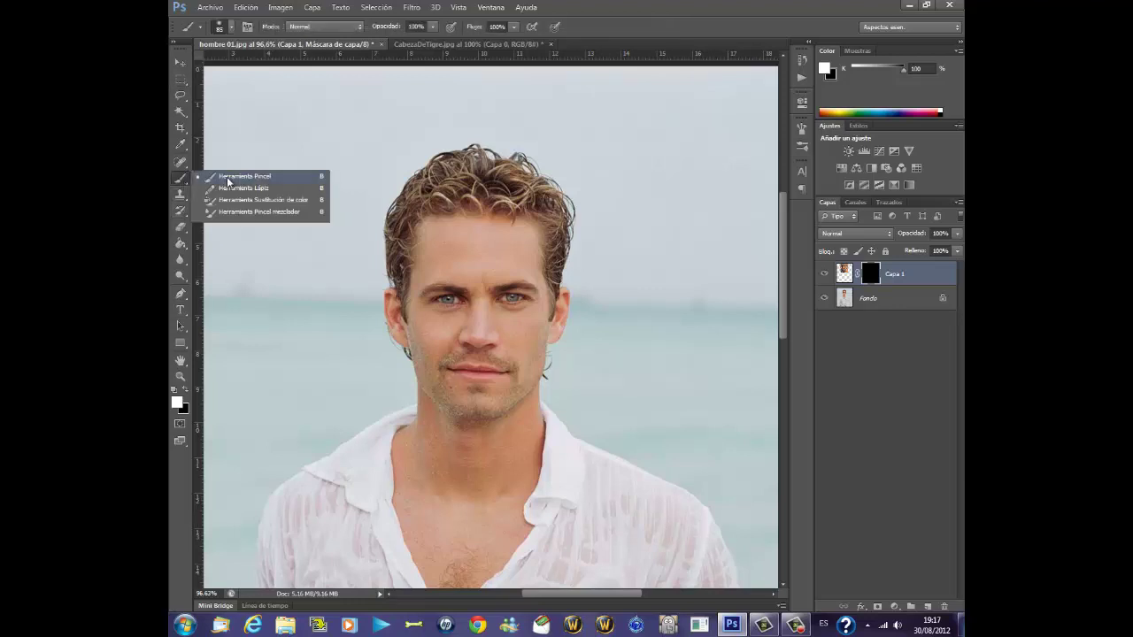
{"action": "left_click", "coordinate": [229, 179]}
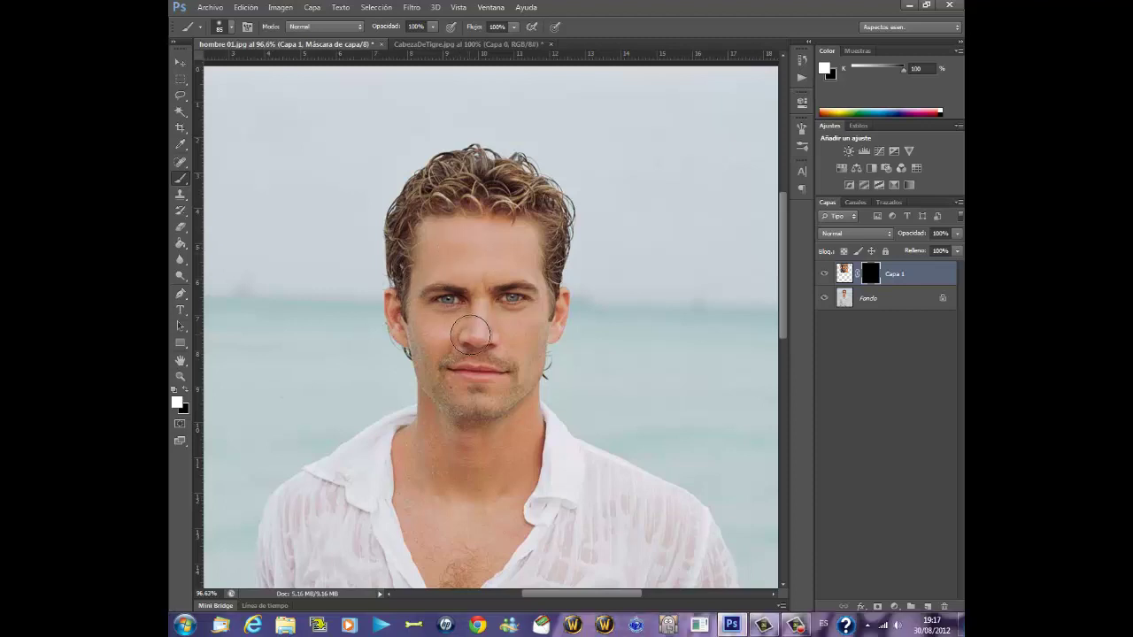
{"action": "scroll", "coordinate": [478, 283], "scroll_direction": "up", "scroll_amount": 3}
{"action": "mouse_move", "coordinate": [482, 202]}
{"action": "left_mouse_down"}
{"action": "mouse_move", "coordinate": [480, 349]}
{"action": "mouse_move", "coordinate": [494, 348]}
{"action": "left_mouse_up"}
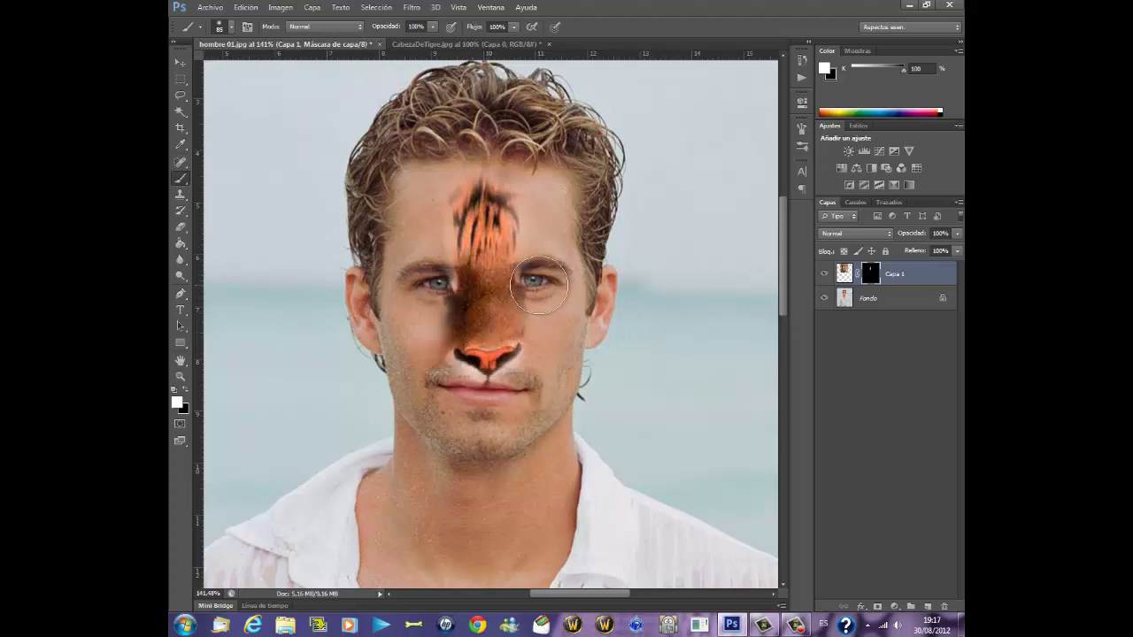
{"action": "left_click_drag", "start_coordinate": [539, 284], "coordinate": [534, 282]}
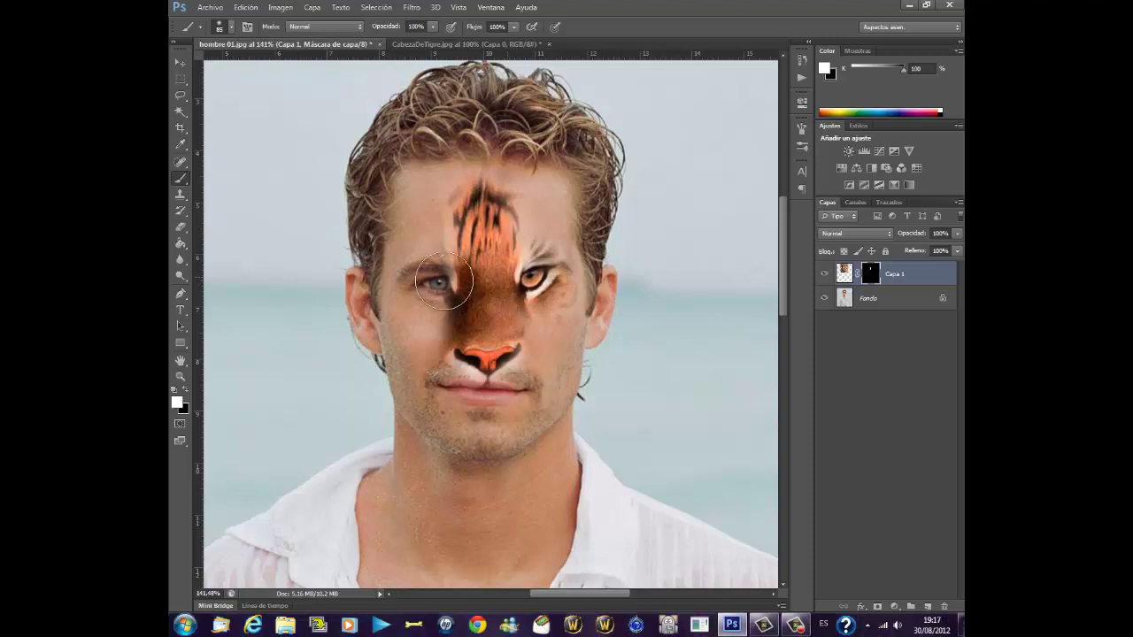
{"action": "mouse_move", "coordinate": [443, 280]}
{"action": "left_mouse_down"}
{"action": "mouse_move", "coordinate": [420, 264]}
{"action": "mouse_move", "coordinate": [467, 228]}
{"action": "left_mouse_up"}
- Reveal the tiger's striped cheeks, whiskers and chin fur through the mask
{"action": "mouse_move", "coordinate": [458, 363]}
{"action": "left_mouse_down"}
{"action": "mouse_move", "coordinate": [440, 379]}
{"action": "mouse_move", "coordinate": [521, 389]}
{"action": "mouse_move", "coordinate": [546, 381]}
{"action": "left_mouse_up"}
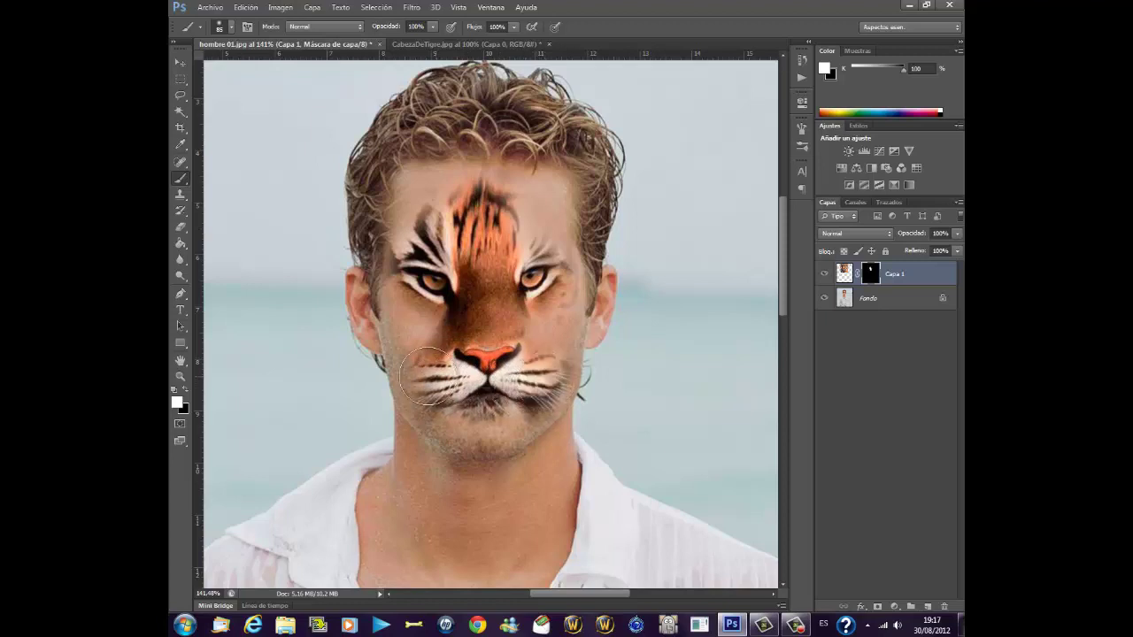
{"action": "left_click_drag", "start_coordinate": [422, 372], "coordinate": [416, 331]}
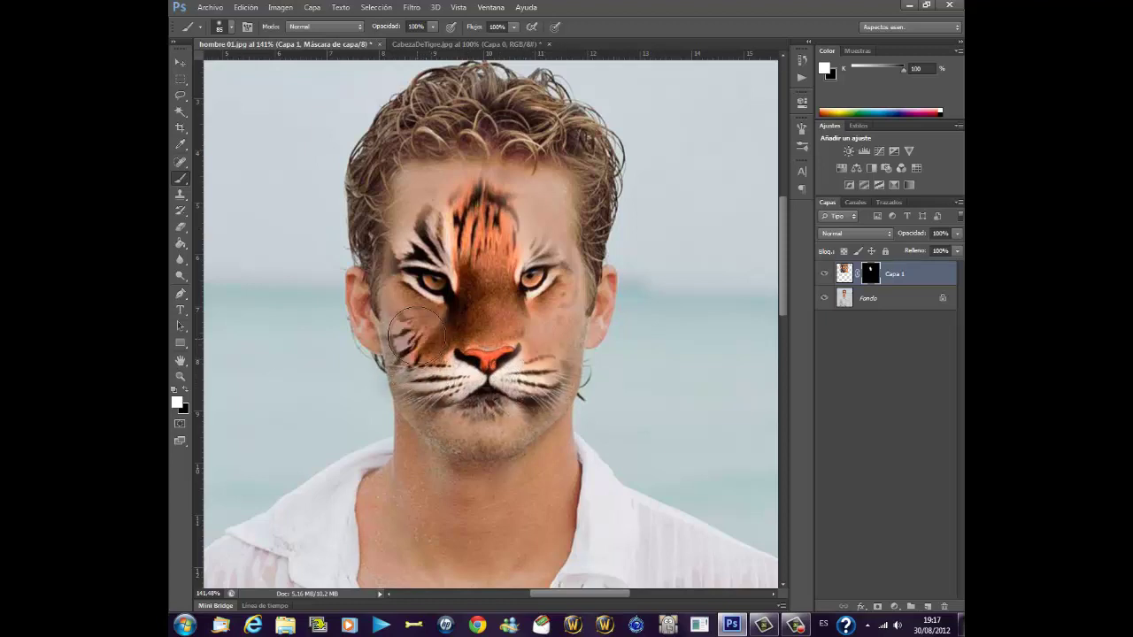
{"action": "mouse_move", "coordinate": [561, 329]}
{"action": "left_mouse_down"}
{"action": "mouse_move", "coordinate": [548, 341]}
{"action": "mouse_move", "coordinate": [557, 257]}
{"action": "mouse_move", "coordinate": [535, 196]}
{"action": "mouse_move", "coordinate": [469, 193]}
{"action": "mouse_move", "coordinate": [434, 202]}
{"action": "mouse_move", "coordinate": [416, 224]}
{"action": "mouse_move", "coordinate": [423, 195]}
{"action": "mouse_move", "coordinate": [425, 310]}
{"action": "left_mouse_up"}
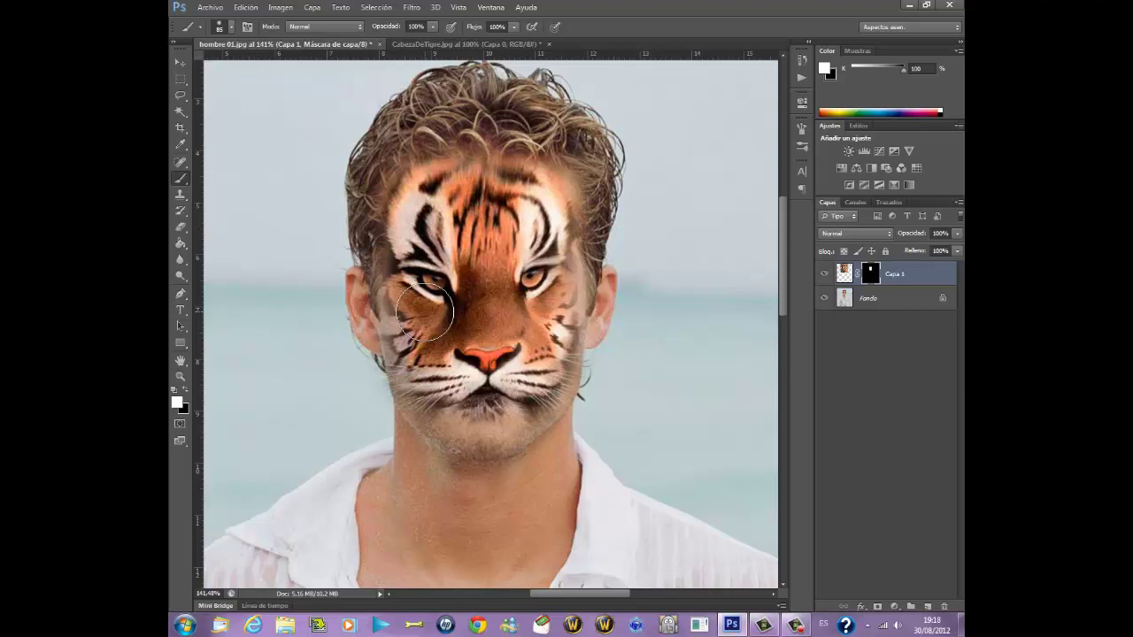
{"action": "mouse_move", "coordinate": [432, 336]}
{"action": "left_mouse_down"}
{"action": "mouse_move", "coordinate": [455, 416]}
{"action": "mouse_move", "coordinate": [495, 425]}
{"action": "mouse_move", "coordinate": [567, 376]}
{"action": "mouse_move", "coordinate": [581, 281]}
{"action": "mouse_move", "coordinate": [602, 301]}
{"action": "mouse_move", "coordinate": [512, 288]}
{"action": "mouse_move", "coordinate": [566, 252]}
{"action": "mouse_move", "coordinate": [571, 208]}
{"action": "mouse_move", "coordinate": [482, 146]}
{"action": "mouse_move", "coordinate": [425, 164]}
{"action": "mouse_move", "coordinate": [382, 203]}
{"action": "mouse_move", "coordinate": [377, 329]}
{"action": "mouse_move", "coordinate": [438, 443]}
{"action": "mouse_move", "coordinate": [403, 438]}
{"action": "mouse_move", "coordinate": [509, 462]}
{"action": "mouse_move", "coordinate": [536, 456]}
{"action": "mouse_move", "coordinate": [593, 327]}
{"action": "mouse_move", "coordinate": [598, 252]}
{"action": "mouse_move", "coordinate": [577, 143]}
{"action": "mouse_move", "coordinate": [591, 157]}
{"action": "mouse_move", "coordinate": [541, 121]}
{"action": "mouse_move", "coordinate": [447, 113]}
{"action": "mouse_move", "coordinate": [367, 173]}
{"action": "mouse_move", "coordinate": [340, 328]}
{"action": "mouse_move", "coordinate": [367, 350]}
{"action": "left_mouse_up"}
- Paint the mask to reveal both tiger ears, the top of the head, and striped fur down the neck
{"action": "left_click_drag", "start_coordinate": [787, 268], "coordinate": [792, 235]}
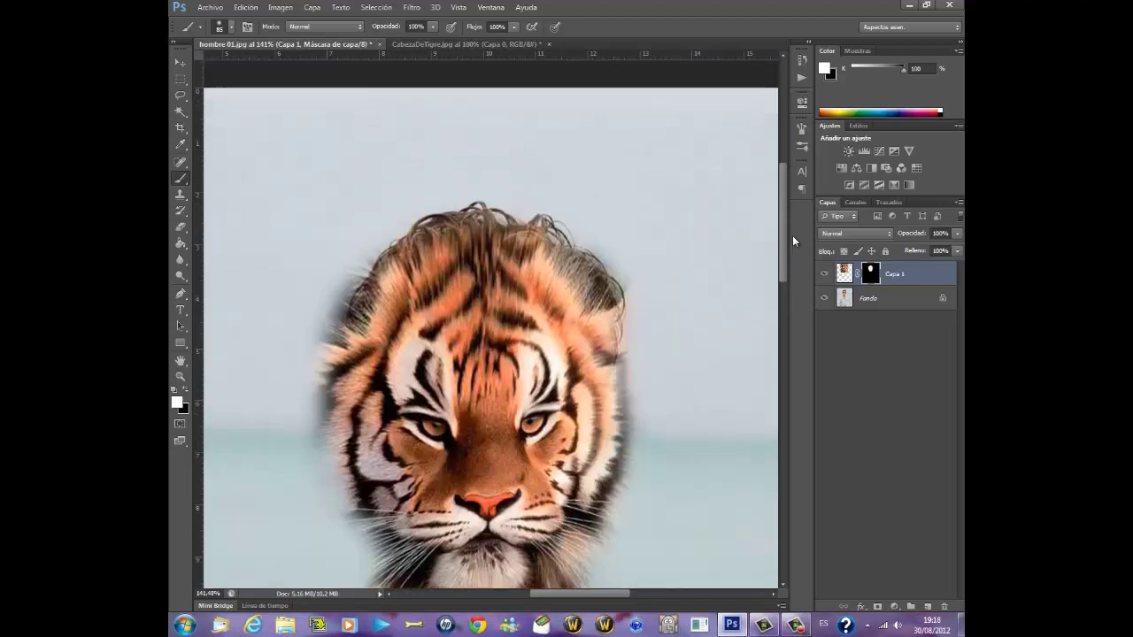
{"action": "mouse_move", "coordinate": [458, 257]}
{"action": "left_mouse_down"}
{"action": "mouse_move", "coordinate": [579, 266]}
{"action": "mouse_move", "coordinate": [600, 234]}
{"action": "mouse_move", "coordinate": [581, 202]}
{"action": "mouse_move", "coordinate": [579, 212]}
{"action": "mouse_move", "coordinate": [611, 178]}
{"action": "mouse_move", "coordinate": [619, 148]}
{"action": "mouse_move", "coordinate": [633, 168]}
{"action": "mouse_move", "coordinate": [610, 252]}
{"action": "left_mouse_up"}
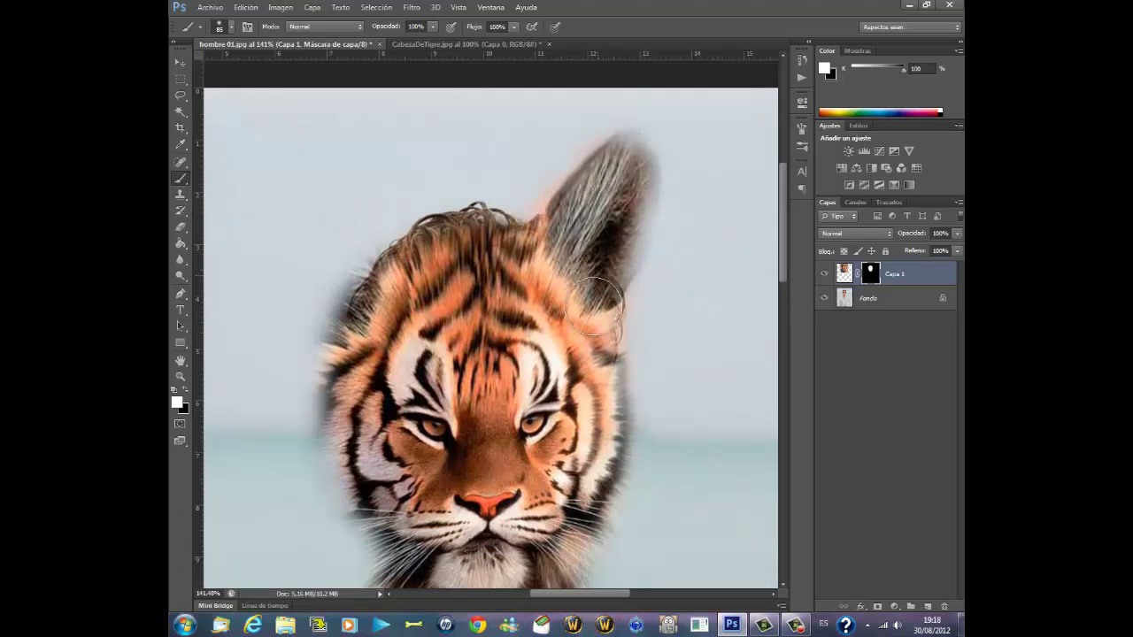
{"action": "mouse_move", "coordinate": [561, 292]}
{"action": "left_mouse_down"}
{"action": "mouse_move", "coordinate": [526, 225]}
{"action": "mouse_move", "coordinate": [469, 212]}
{"action": "mouse_move", "coordinate": [425, 235]}
{"action": "mouse_move", "coordinate": [376, 290]}
{"action": "mouse_move", "coordinate": [350, 296]}
{"action": "mouse_move", "coordinate": [333, 198]}
{"action": "mouse_move", "coordinate": [305, 191]}
{"action": "mouse_move", "coordinate": [296, 265]}
{"action": "mouse_move", "coordinate": [337, 341]}
{"action": "mouse_move", "coordinate": [283, 157]}
{"action": "mouse_move", "coordinate": [266, 177]}
{"action": "mouse_move", "coordinate": [310, 177]}
{"action": "mouse_move", "coordinate": [376, 222]}
{"action": "mouse_move", "coordinate": [519, 226]}
{"action": "mouse_move", "coordinate": [356, 274]}
{"action": "mouse_move", "coordinate": [303, 304]}
{"action": "mouse_move", "coordinate": [367, 496]}
{"action": "mouse_move", "coordinate": [423, 531]}
{"action": "left_mouse_up"}
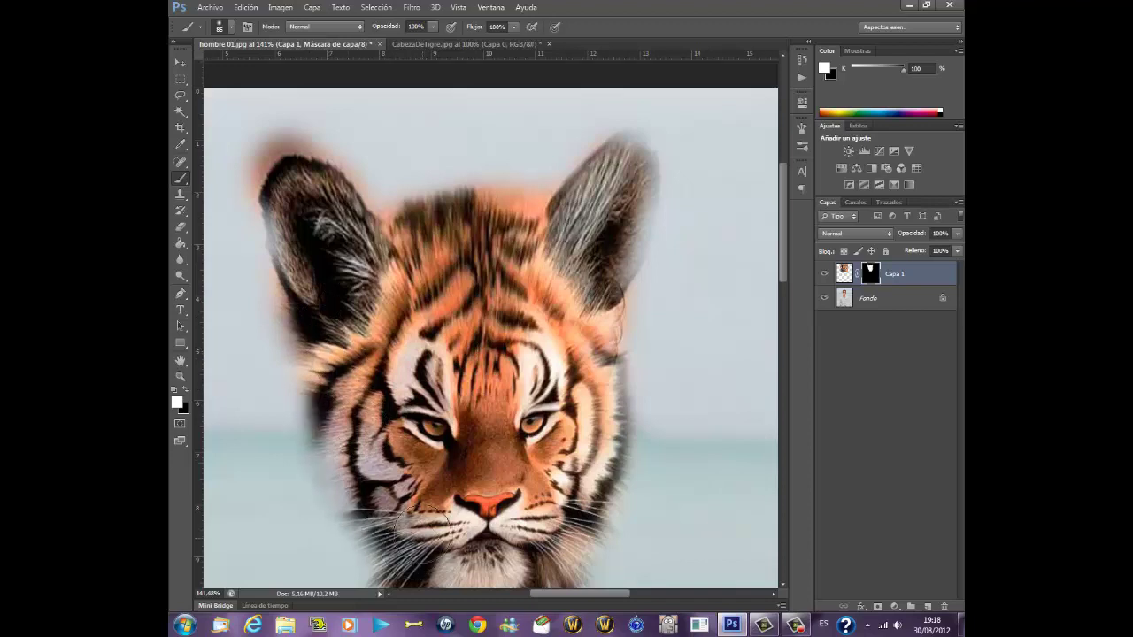
{"action": "left_click_drag", "start_coordinate": [786, 224], "coordinate": [787, 250]}
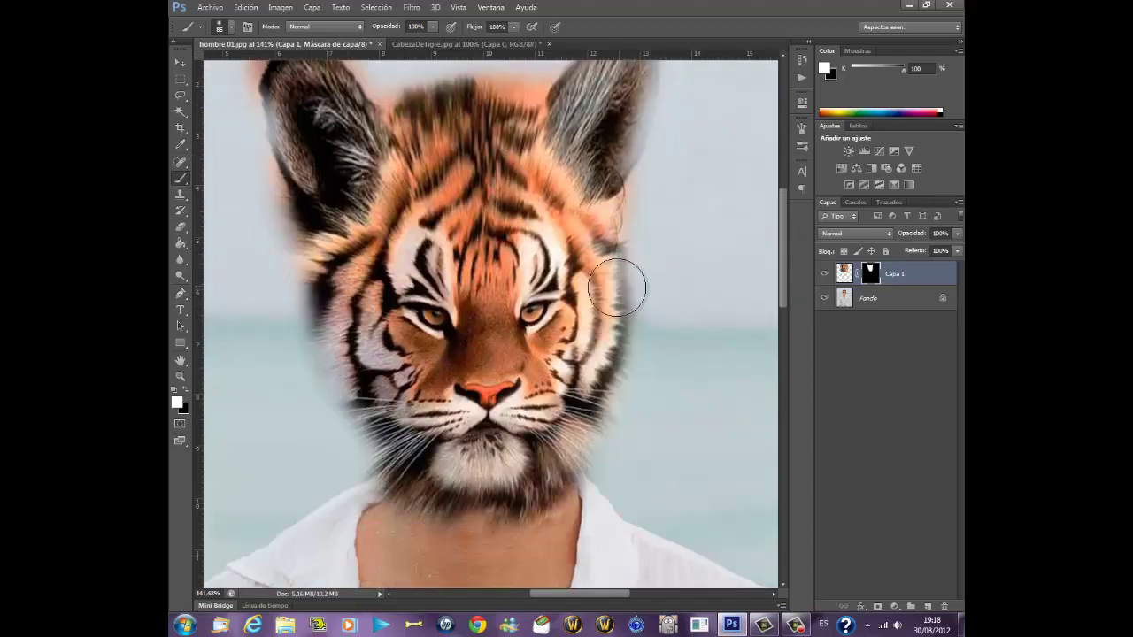
{"action": "mouse_move", "coordinate": [597, 222]}
{"action": "left_mouse_down"}
{"action": "mouse_move", "coordinate": [602, 177]}
{"action": "mouse_move", "coordinate": [597, 376]}
{"action": "mouse_move", "coordinate": [577, 453]}
{"action": "mouse_move", "coordinate": [518, 482]}
{"action": "mouse_move", "coordinate": [500, 516]}
{"action": "mouse_move", "coordinate": [411, 495]}
{"action": "mouse_move", "coordinate": [407, 513]}
{"action": "mouse_move", "coordinate": [566, 526]}
{"action": "mouse_move", "coordinate": [557, 506]}
{"action": "mouse_move", "coordinate": [387, 540]}
{"action": "mouse_move", "coordinate": [403, 531]}
{"action": "mouse_move", "coordinate": [540, 544]}
{"action": "mouse_move", "coordinate": [438, 548]}
{"action": "left_mouse_up"}
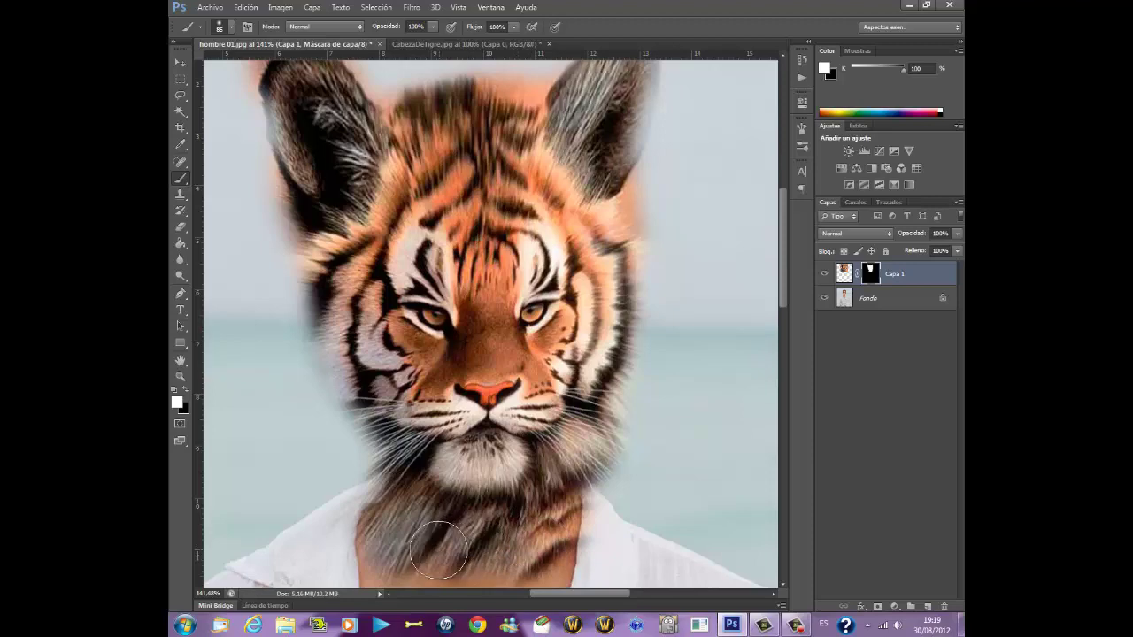
{"action": "left_click_drag", "start_coordinate": [784, 277], "coordinate": [786, 309]}
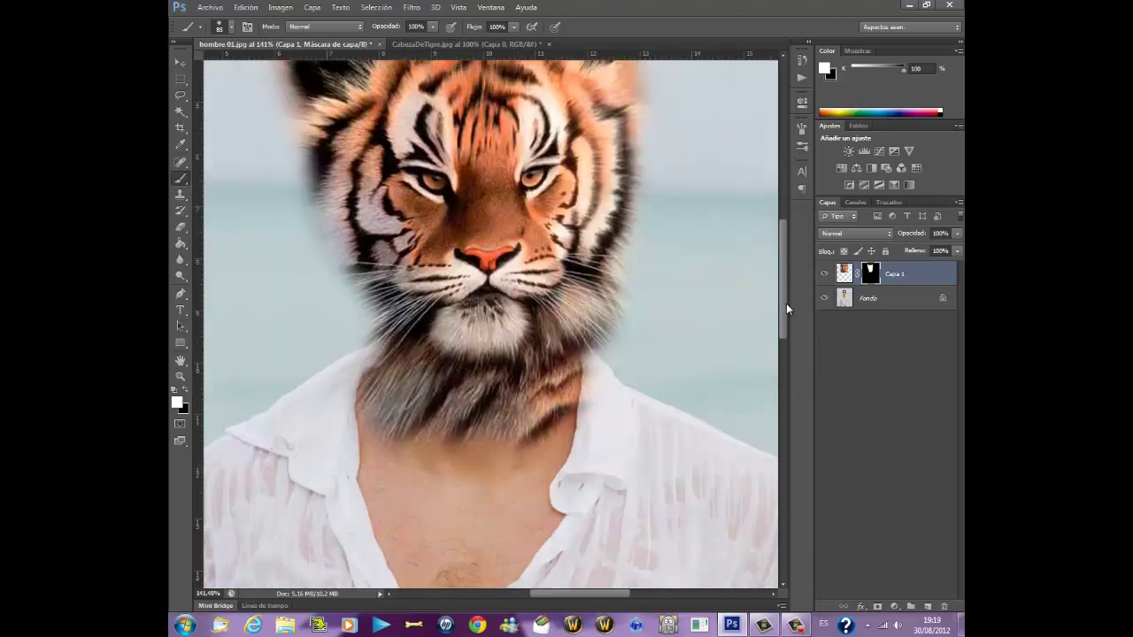
- Zoom out and paint more fur along both ear edges and whiskers down the left chin
{"action": "scroll", "coordinate": [747, 341], "scroll_direction": "down", "scroll_amount": 2}
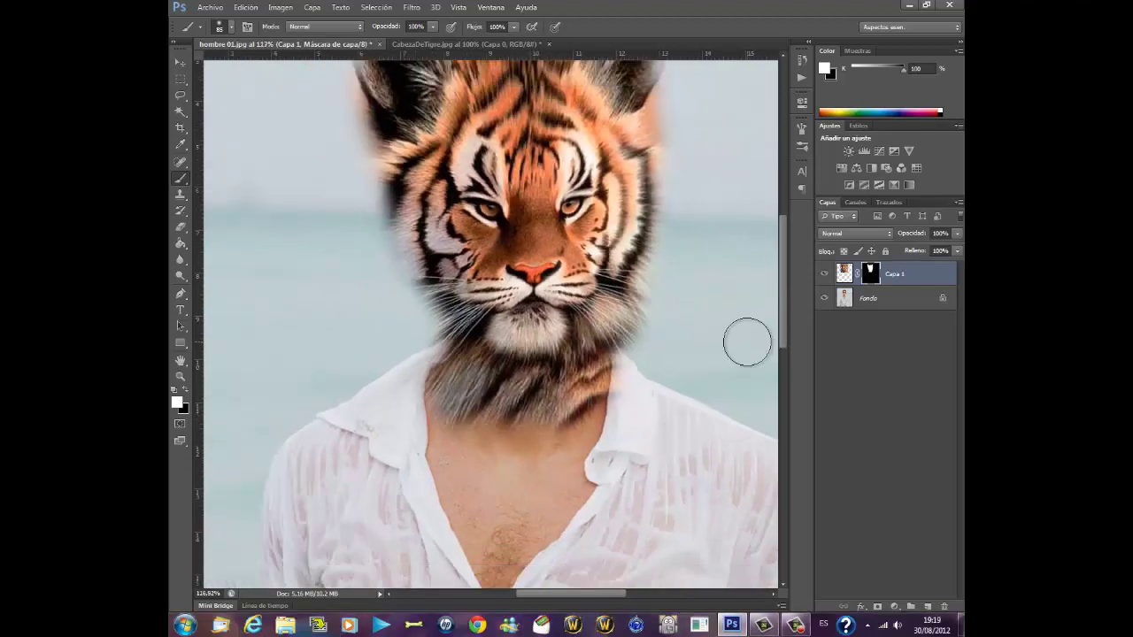
{"action": "scroll", "coordinate": [747, 343], "scroll_direction": "down", "scroll_amount": 2}
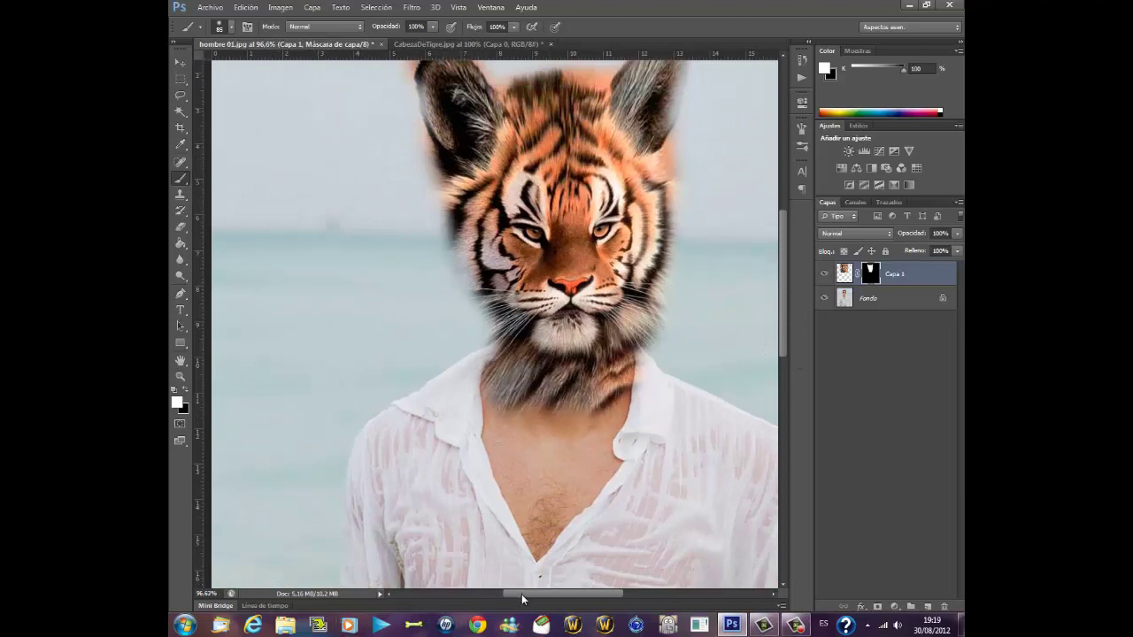
{"action": "left_click_drag", "start_coordinate": [521, 599], "coordinate": [551, 599]}
{"action": "left_click_drag", "start_coordinate": [785, 330], "coordinate": [789, 307]}
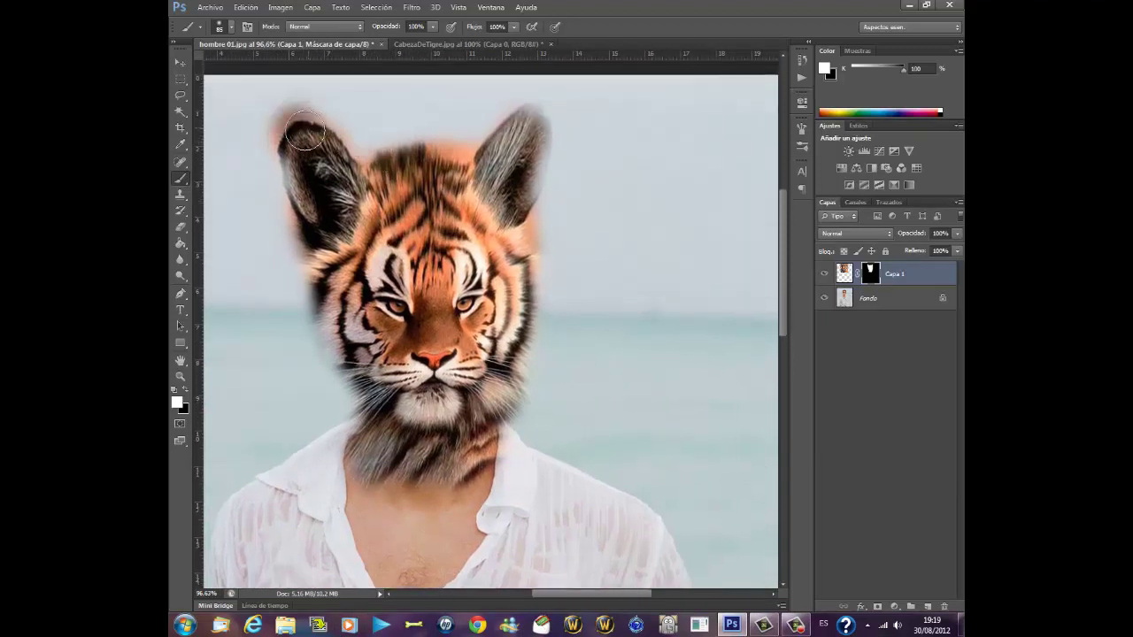
{"action": "left_click_drag", "start_coordinate": [346, 157], "coordinate": [386, 177]}
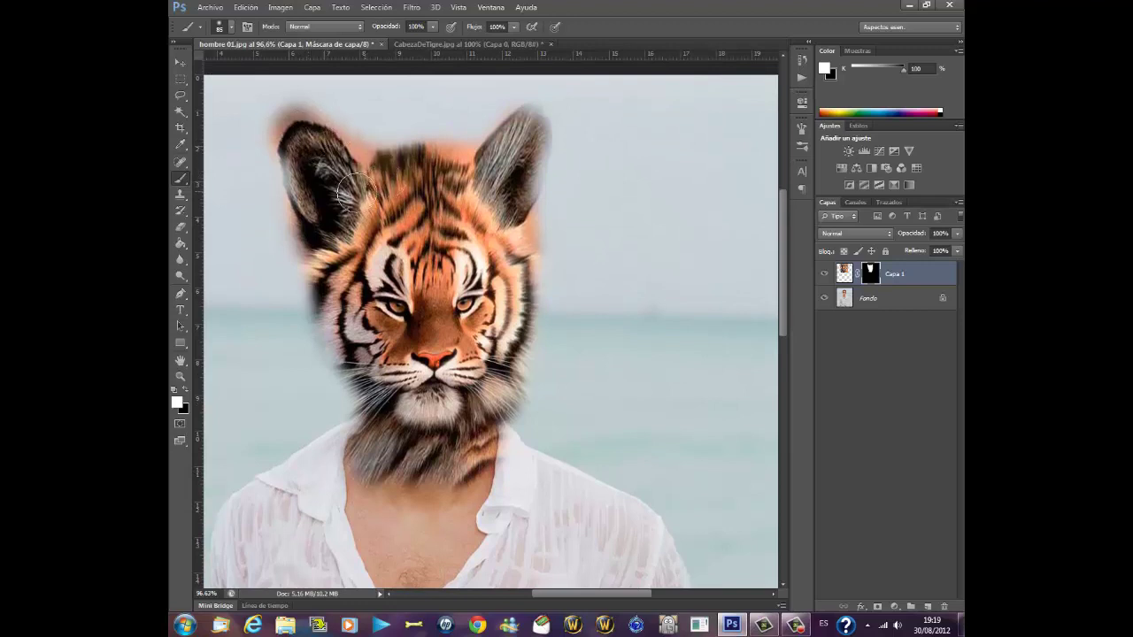
{"action": "left_click_drag", "start_coordinate": [296, 156], "coordinate": [319, 256]}
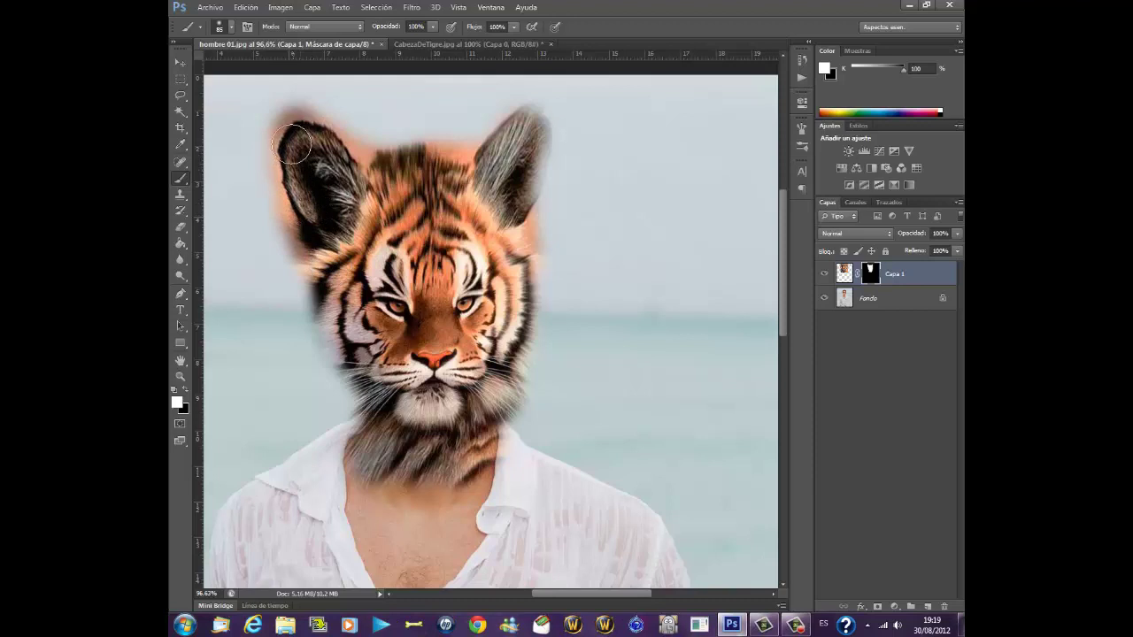
{"action": "mouse_move", "coordinate": [509, 130]}
{"action": "left_mouse_down"}
{"action": "mouse_move", "coordinate": [481, 155]}
{"action": "mouse_move", "coordinate": [522, 110]}
{"action": "mouse_move", "coordinate": [545, 106]}
{"action": "mouse_move", "coordinate": [556, 150]}
{"action": "mouse_move", "coordinate": [521, 277]}
{"action": "left_mouse_up"}
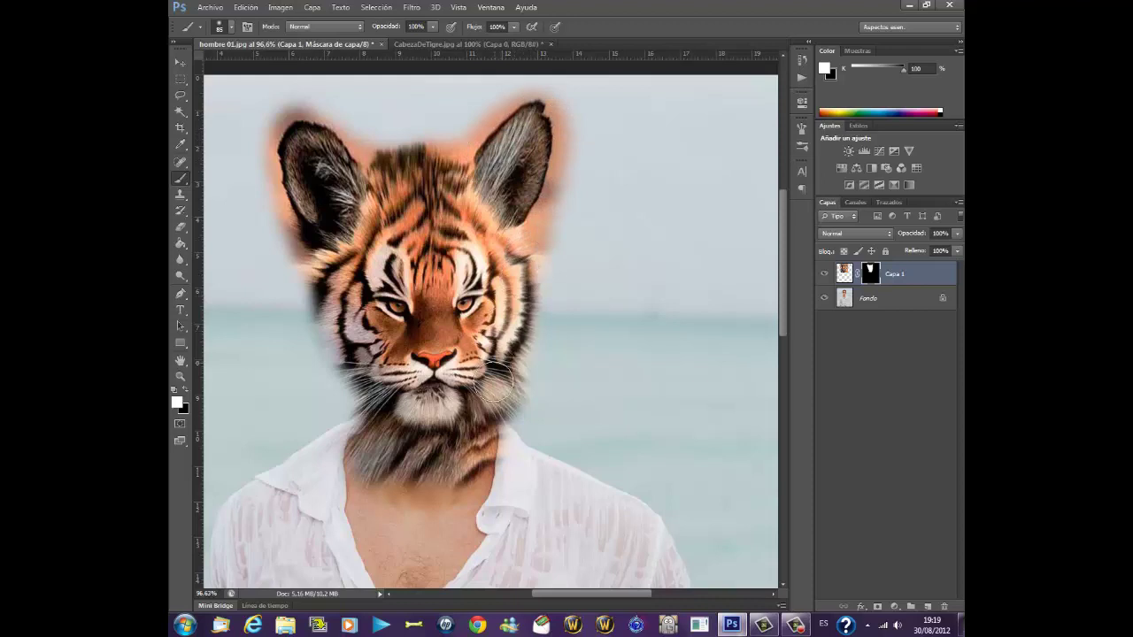
{"action": "left_click_drag", "start_coordinate": [351, 358], "coordinate": [378, 418]}
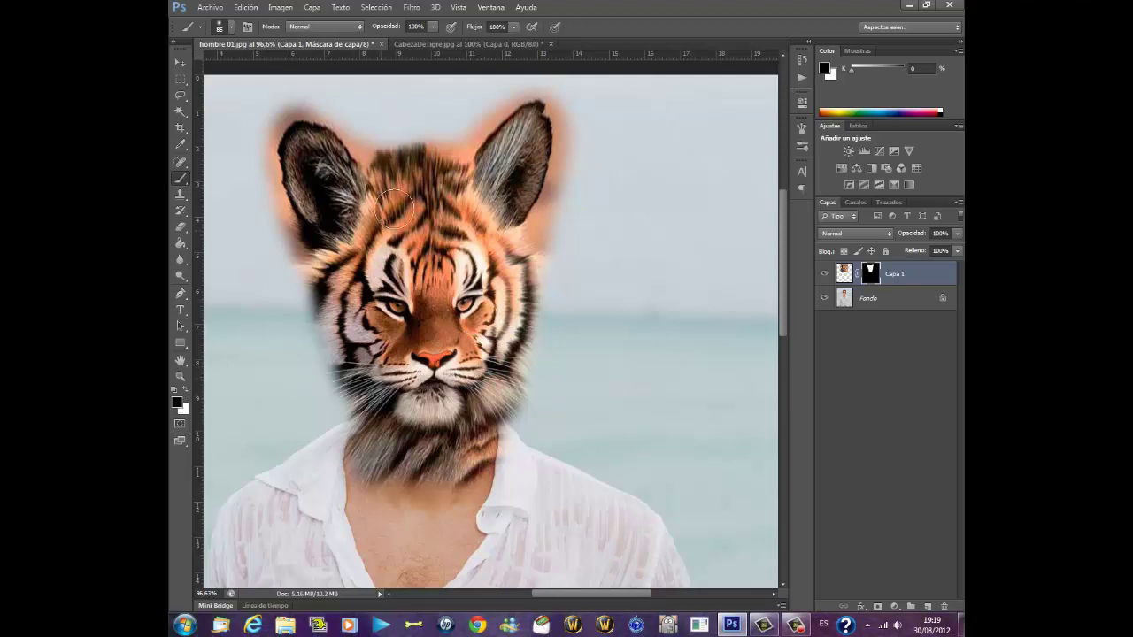
- Paint black on the mask to hide the orange halo beside the left and right ears
{"action": "mouse_move", "coordinate": [366, 130]}
{"action": "left_mouse_down"}
{"action": "mouse_move", "coordinate": [331, 96]}
{"action": "mouse_move", "coordinate": [299, 94]}
{"action": "mouse_move", "coordinate": [253, 118]}
{"action": "mouse_move", "coordinate": [278, 101]}
{"action": "mouse_move", "coordinate": [251, 159]}
{"action": "mouse_move", "coordinate": [276, 268]}
{"action": "left_mouse_up"}
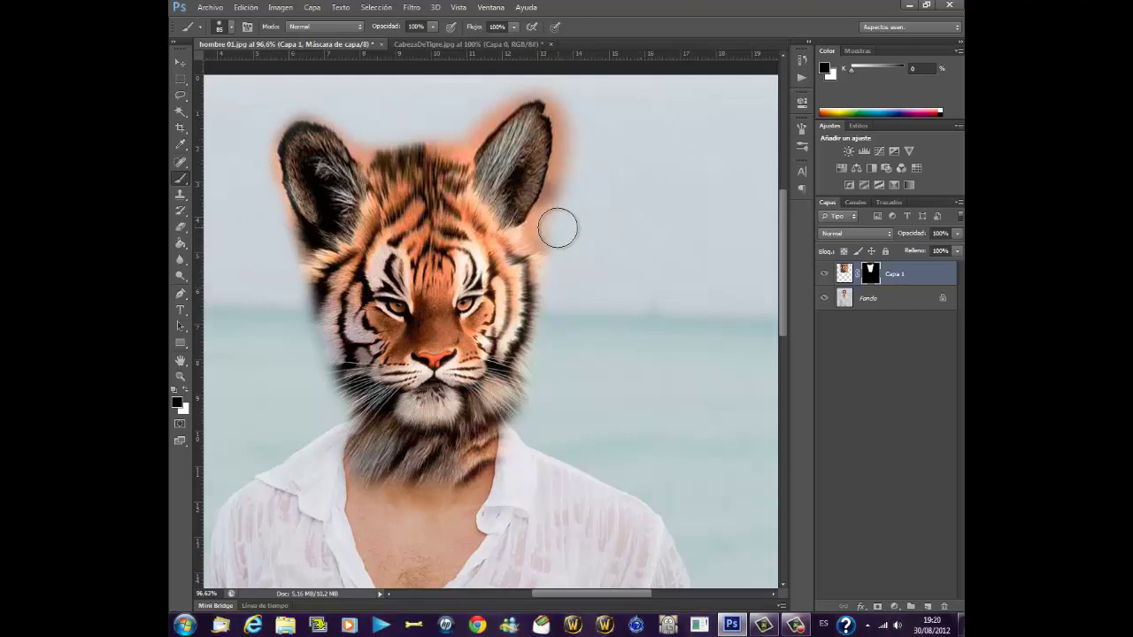
{"action": "left_click_drag", "start_coordinate": [558, 229], "coordinate": [573, 184]}
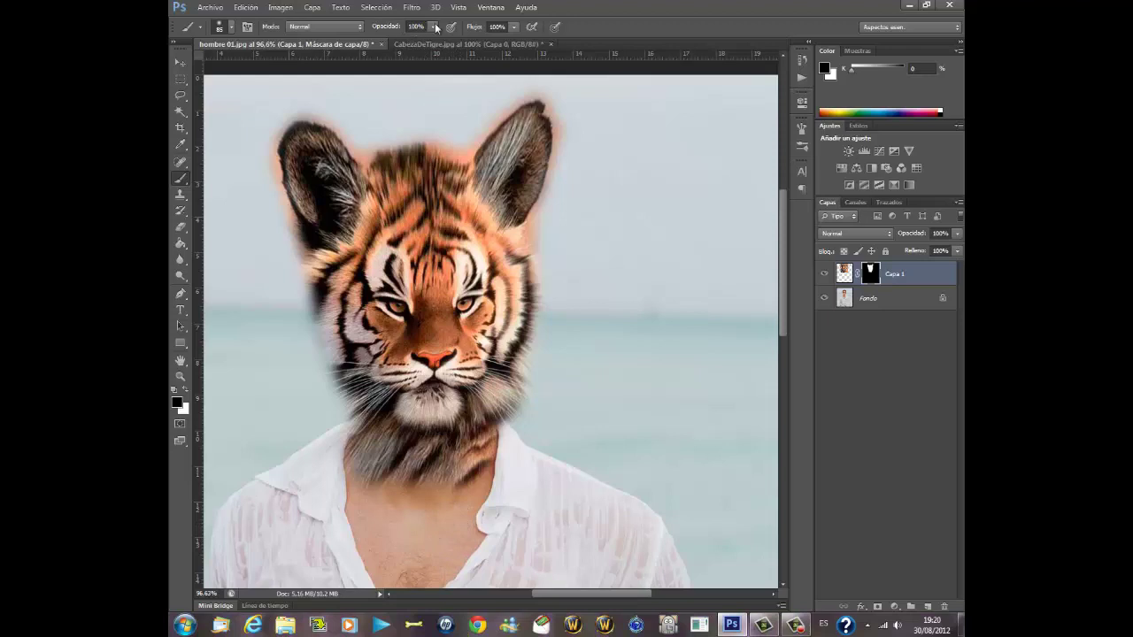
- Set the mask brush opacity to 53% for softer blending
{"action": "left_click", "coordinate": [432, 27]}
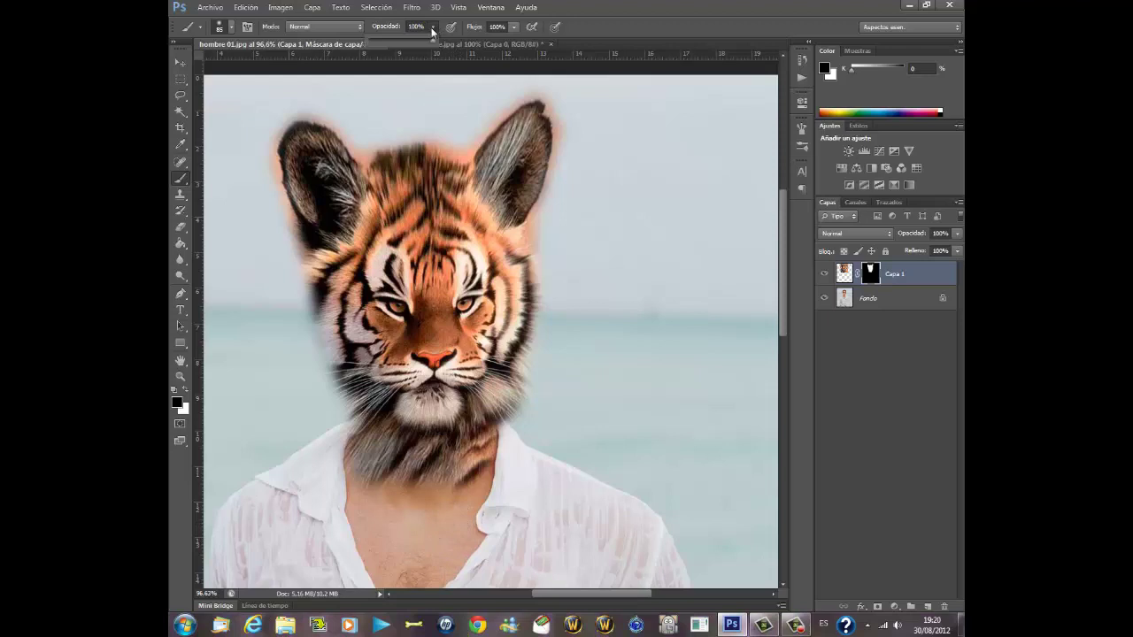
{"action": "left_click", "coordinate": [447, 521]}
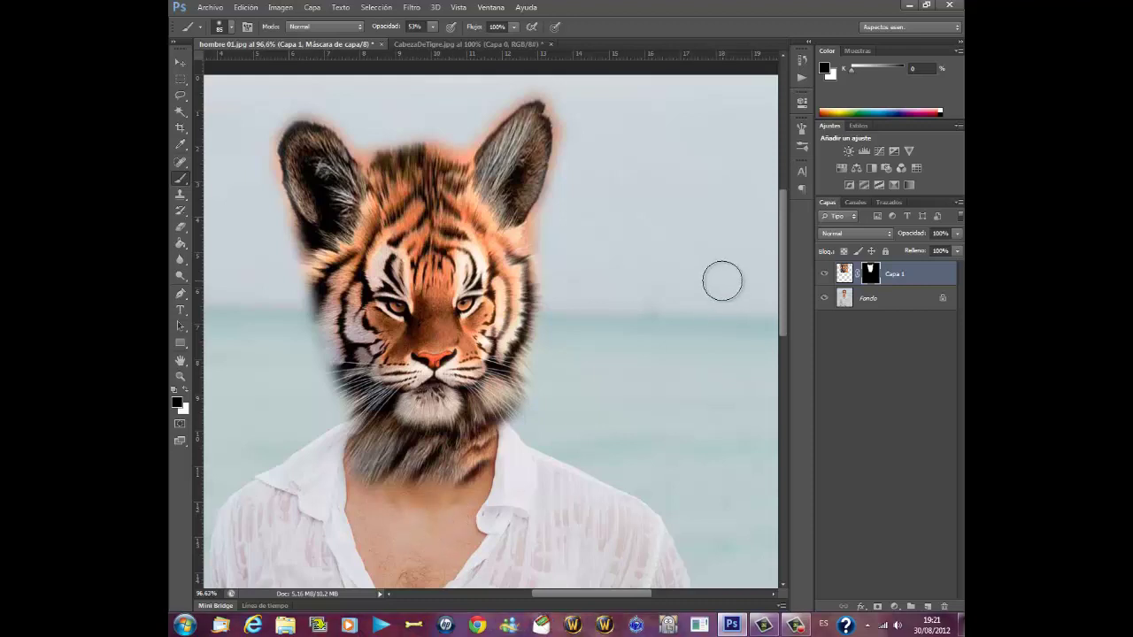
{"action": "scroll", "coordinate": [720, 281], "scroll_direction": "down", "scroll_amount": 1}
{"action": "scroll", "coordinate": [720, 281], "scroll_direction": "down", "scroll_amount": 1}
{"action": "scroll", "coordinate": [726, 284], "scroll_direction": "down", "scroll_amount": 1}
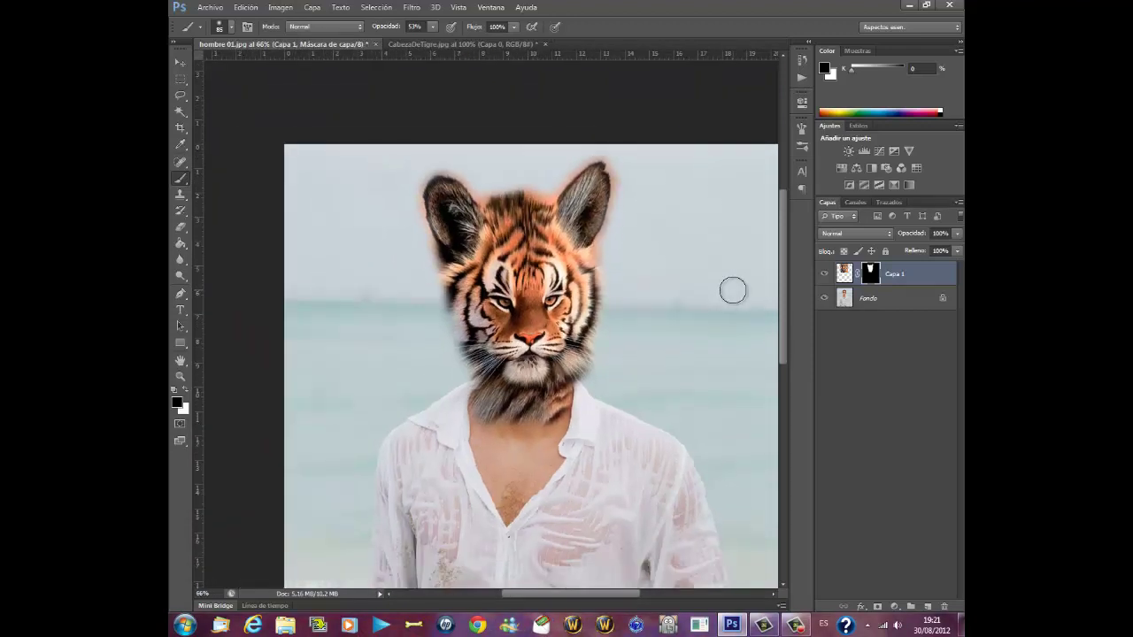
{"action": "scroll", "coordinate": [733, 290], "scroll_direction": "up", "scroll_amount": 1}
{"action": "scroll", "coordinate": [733, 290], "scroll_direction": "up", "scroll_amount": 2}
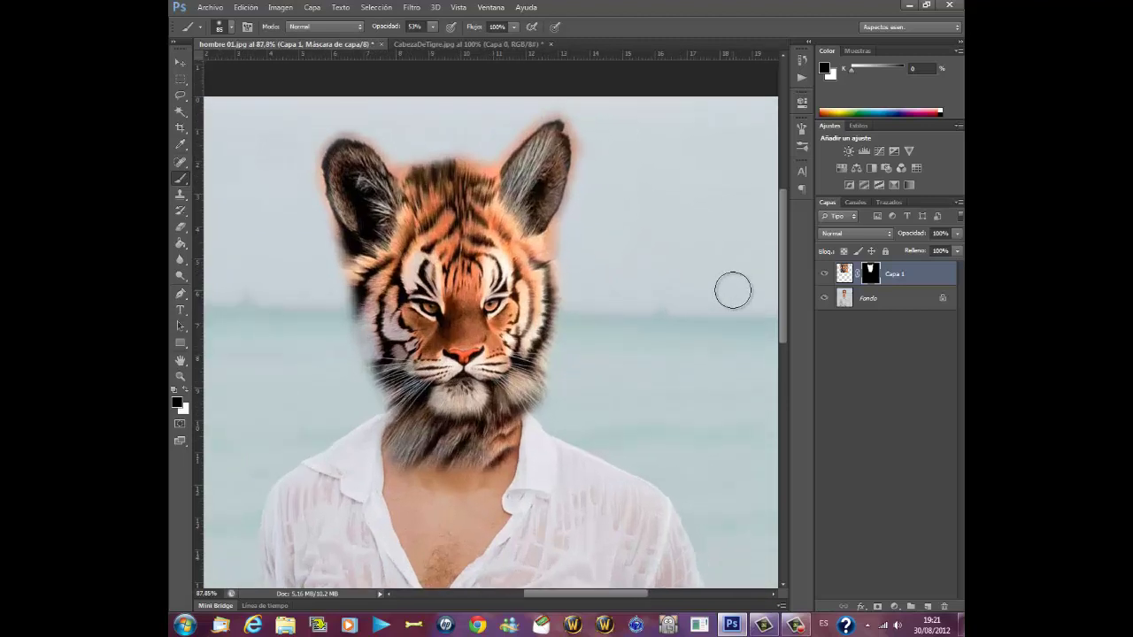